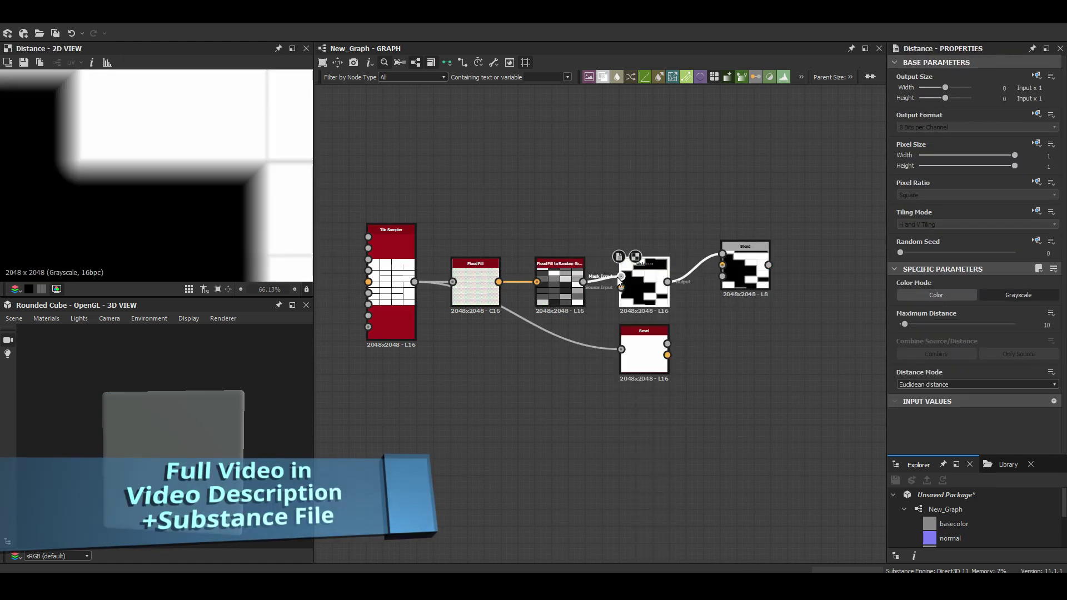
# Lower the main chain's existing Blend node opacity to 0
pyautogui.moveTo(906, 294); pyautogui.dragTo(899, 294)
pyautogui.click(618, 248)
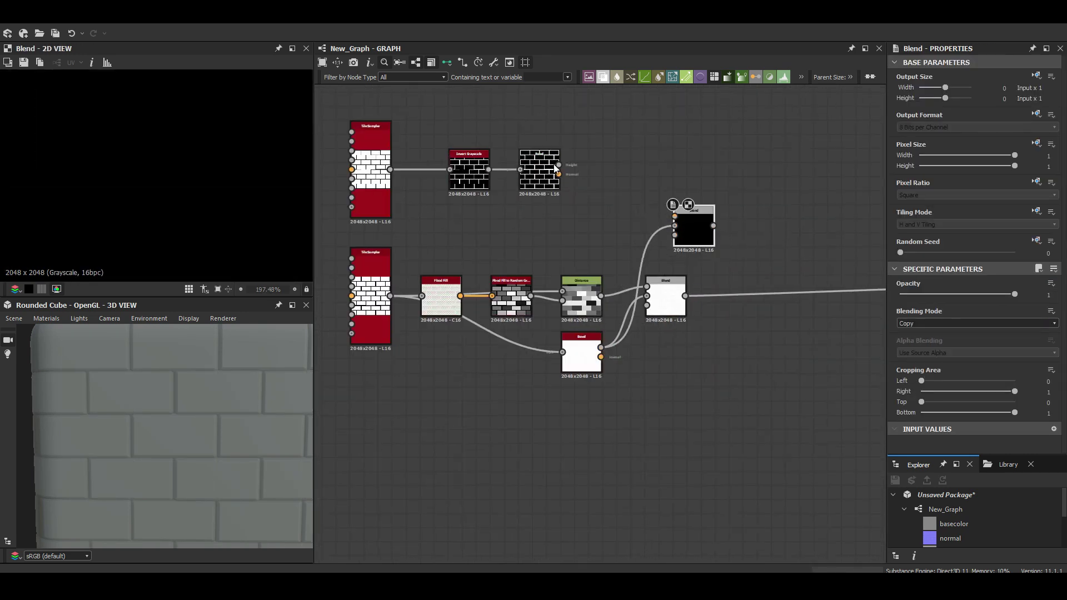
# Feed the Bevel into the Blend and insert a Blur HQ Grayscale after Distance
pyautogui.moveTo(555, 168); pyautogui.dragTo(558, 165)
pyautogui.click(370, 133)
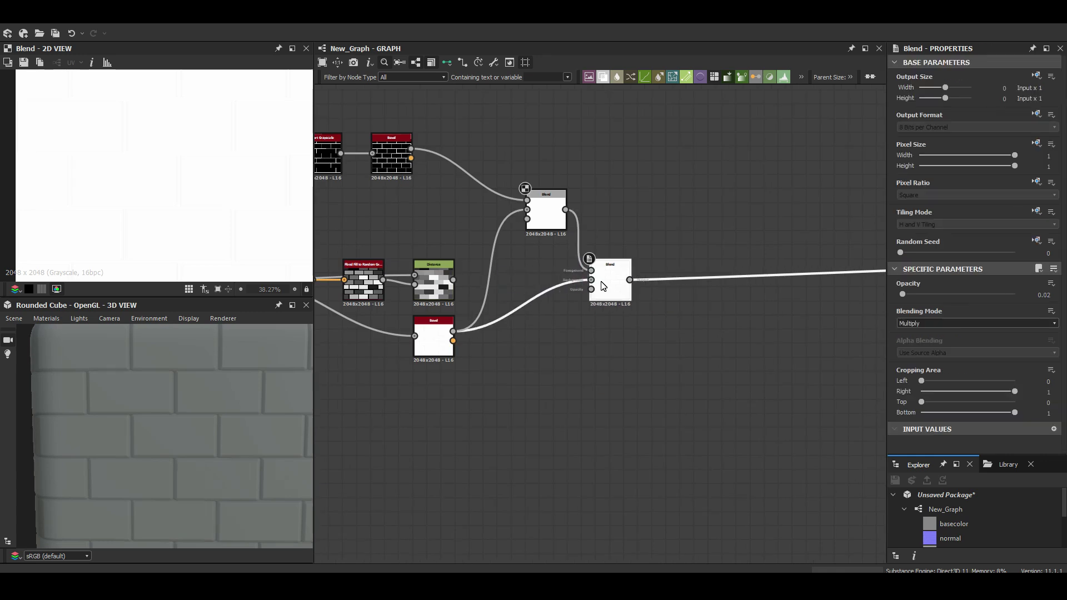
pyautogui.click(483, 234)
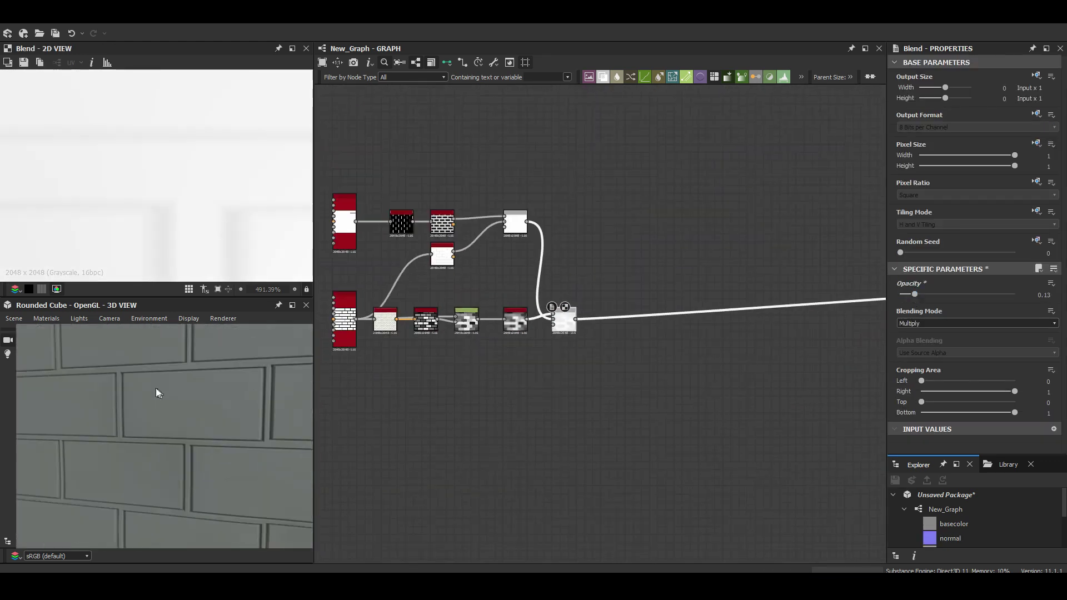
# Add a Levels node after the Blend and start adding a Gaussian Noise node
pyautogui.press('space')
pyautogui.click(605, 333)
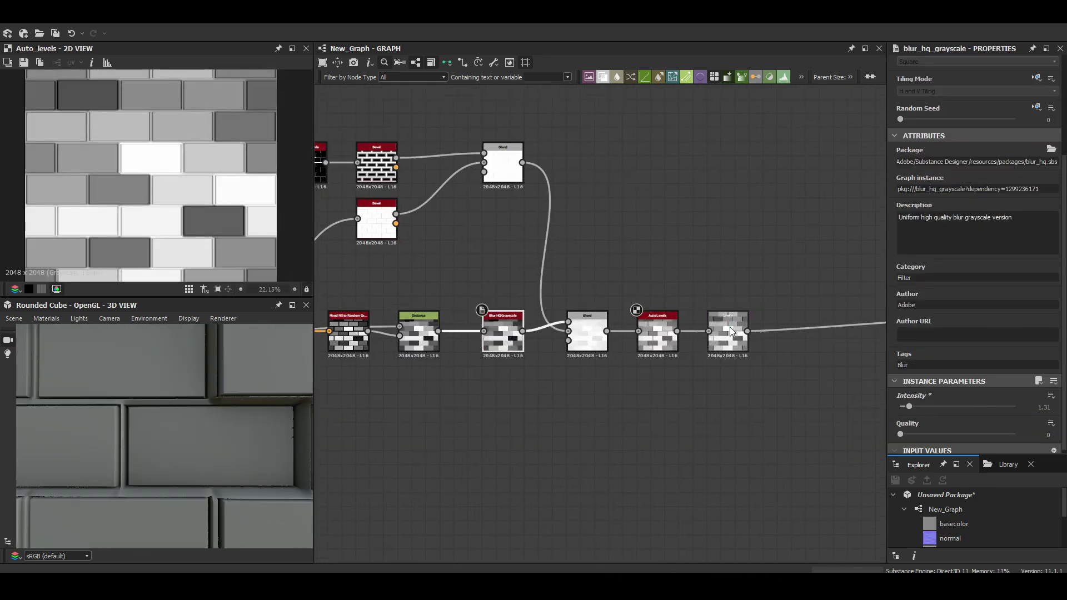
pyautogui.press('space')
pyautogui.press('Escape')
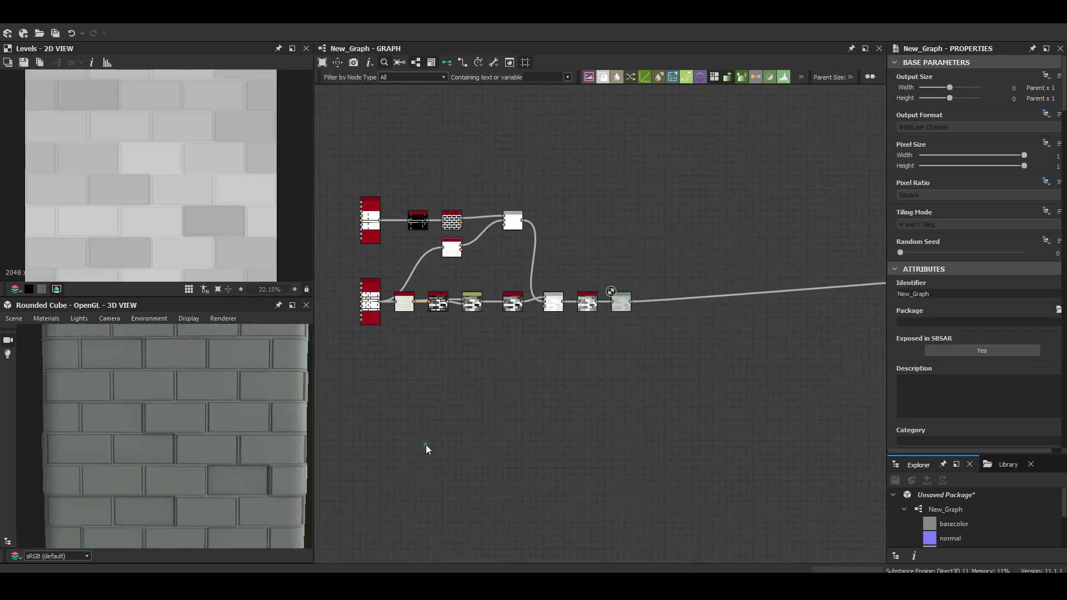
pyautogui.press('space')
pyautogui.write('g')
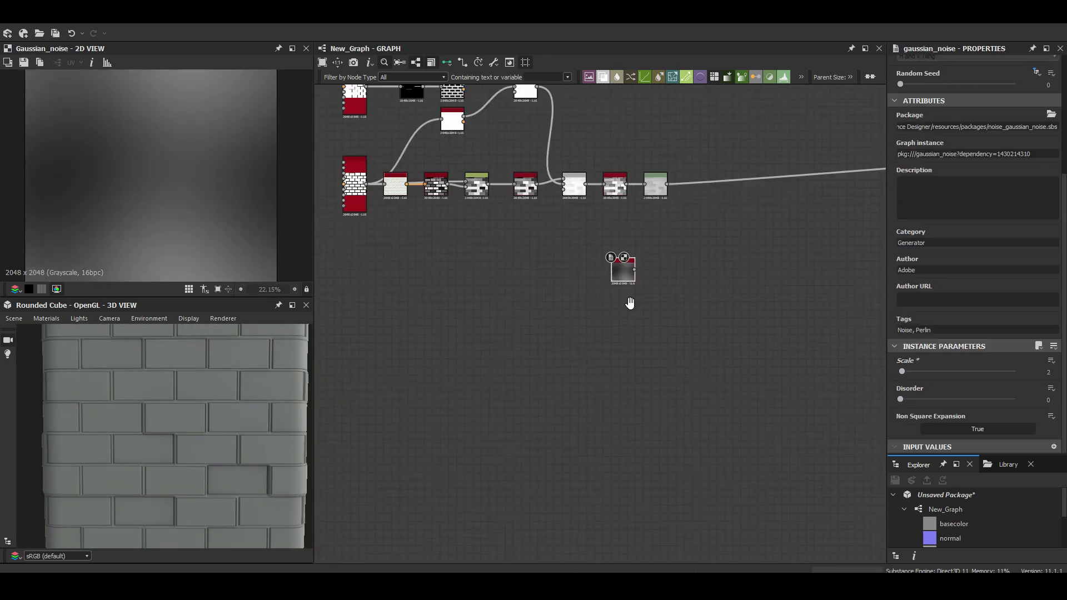
# Switch the chip Tile Sampler patterns to soft round blobs for the scattered-dot setup
pyautogui.click(920, 372)
pyautogui.click(921, 395)
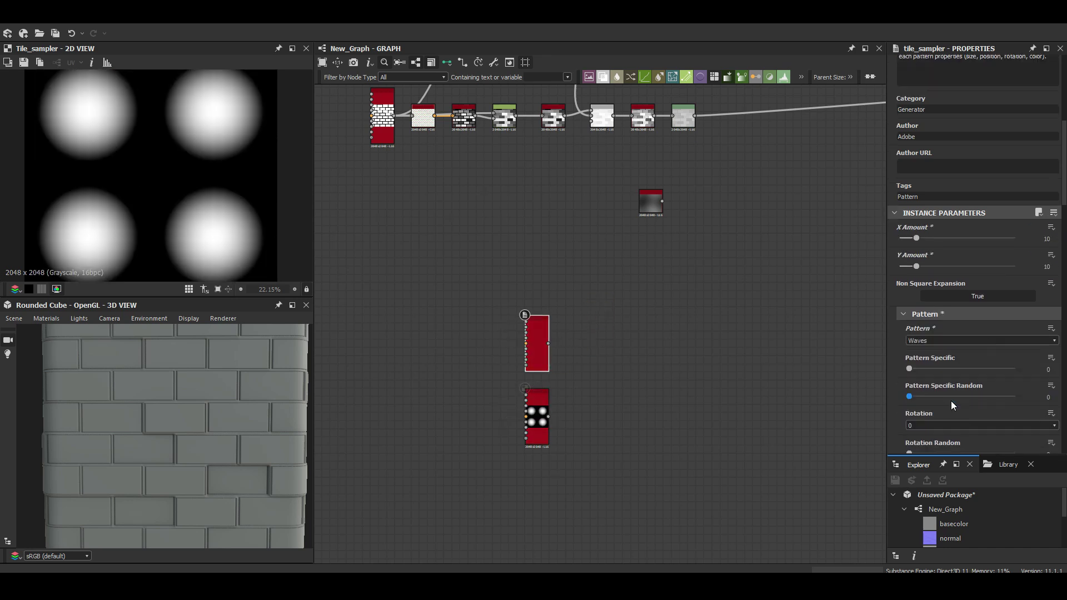
pyautogui.scroll(-5, 945, 322)
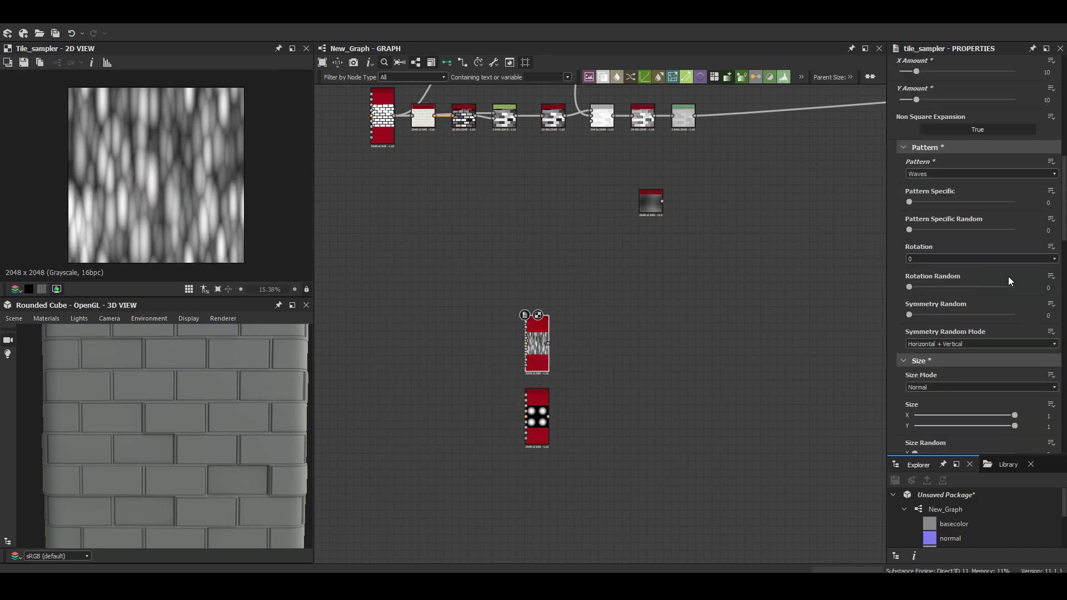
pyautogui.scroll(5, 934, 355)
pyautogui.click(943, 207)
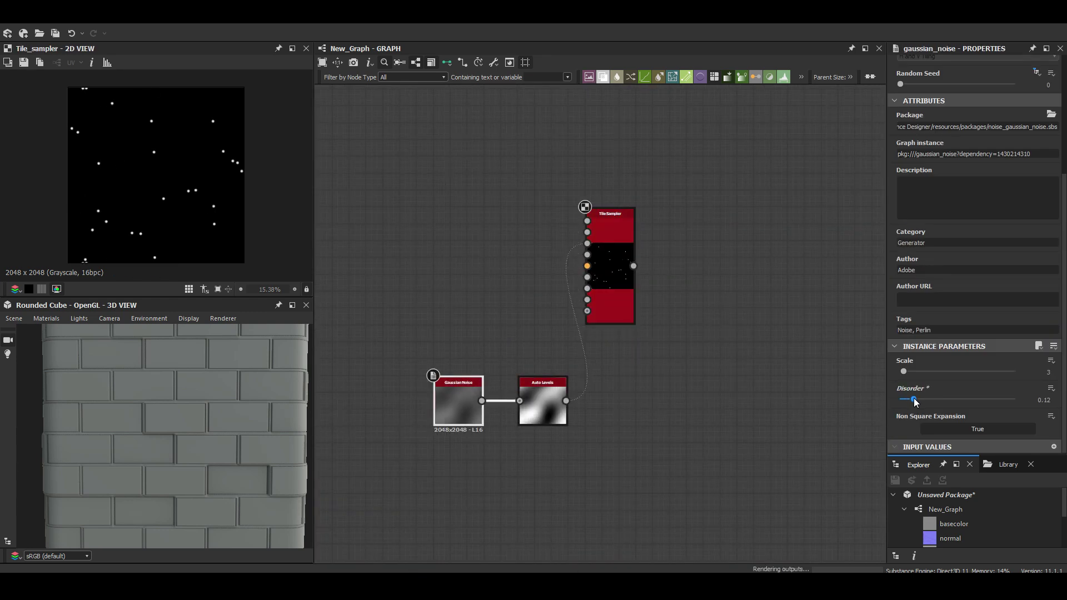
pyautogui.click(569, 146)
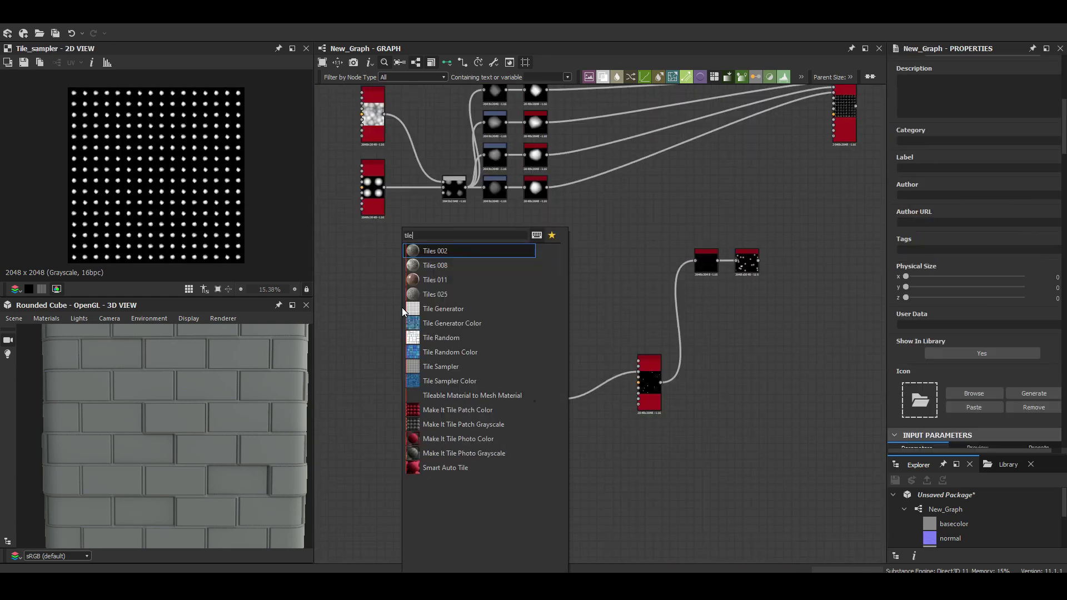
# Add a strand Tile Sampler with raised Mask Random and adjust the chip sampler's X Amount
pyautogui.click(440, 366)
pyautogui.scroll(-5, 915, 360)
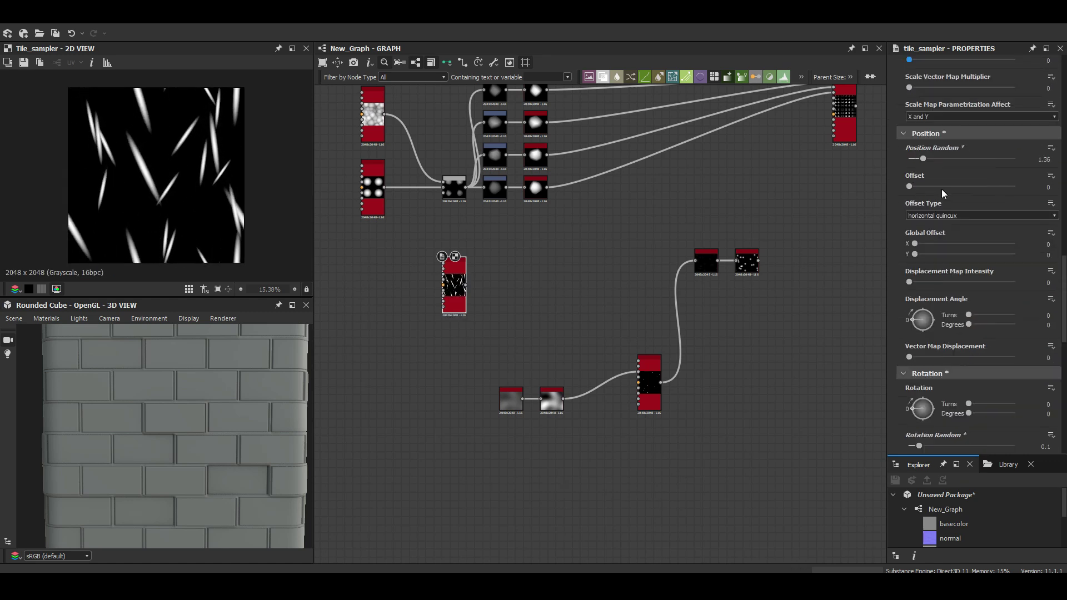
pyautogui.moveTo(1010, 402); pyautogui.dragTo(1012, 398)
pyautogui.scroll(-3, 636, 239)
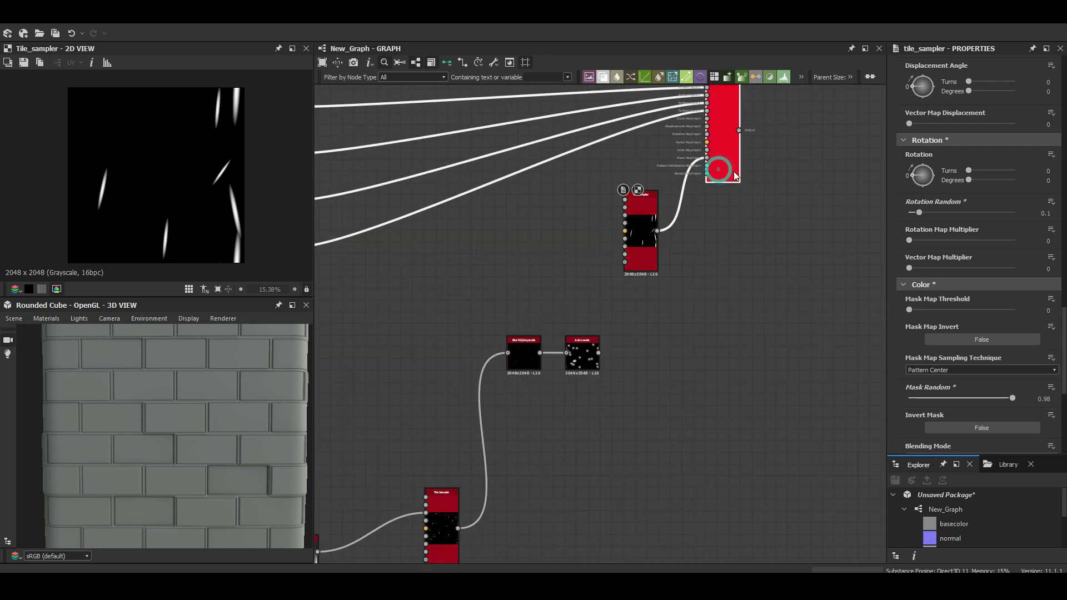
pyautogui.click(719, 170)
pyautogui.scroll(-5, 914, 250)
pyautogui.scroll(10, 915, 250)
pyautogui.click(1039, 207)
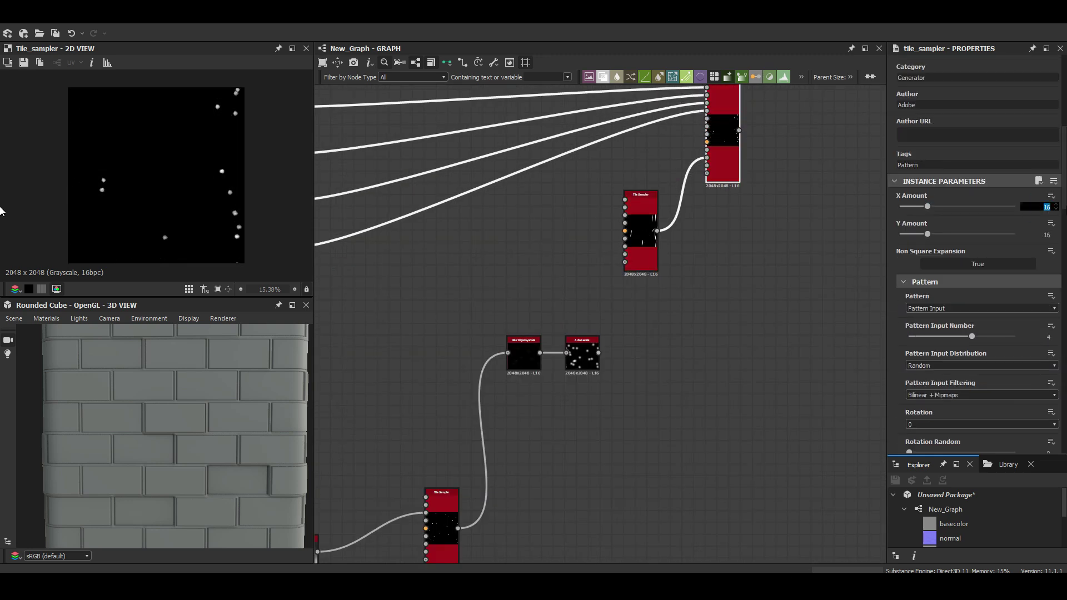
pyautogui.scroll(-10, 916, 264)
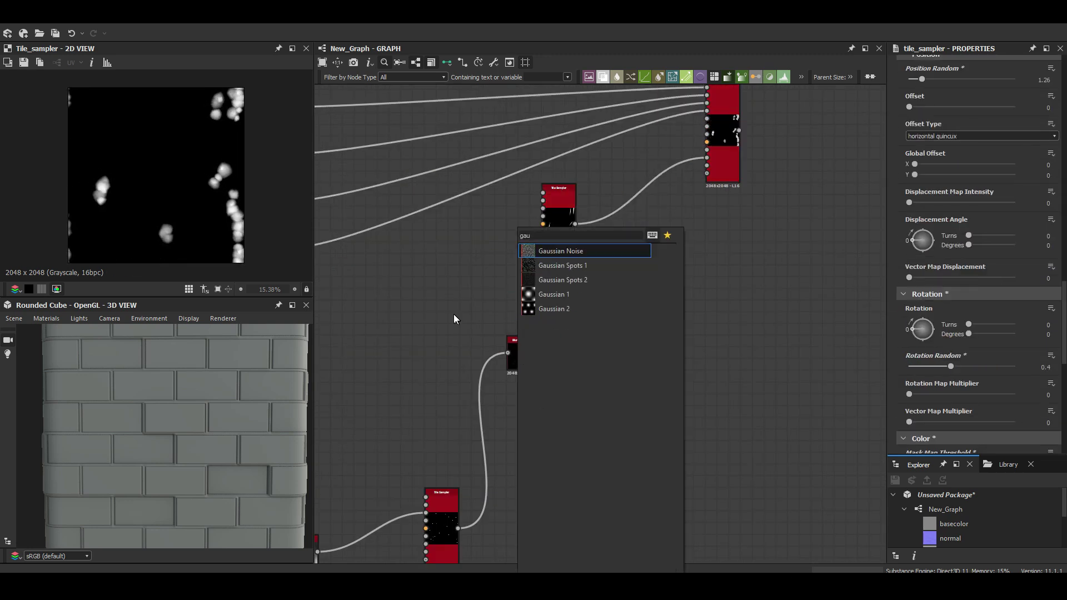
# Warp the strands with Gaussian Noise (intensity 4) and enlarge the scattered chips to Scale 20
pyautogui.click(618, 249)
pyautogui.click(931, 371)
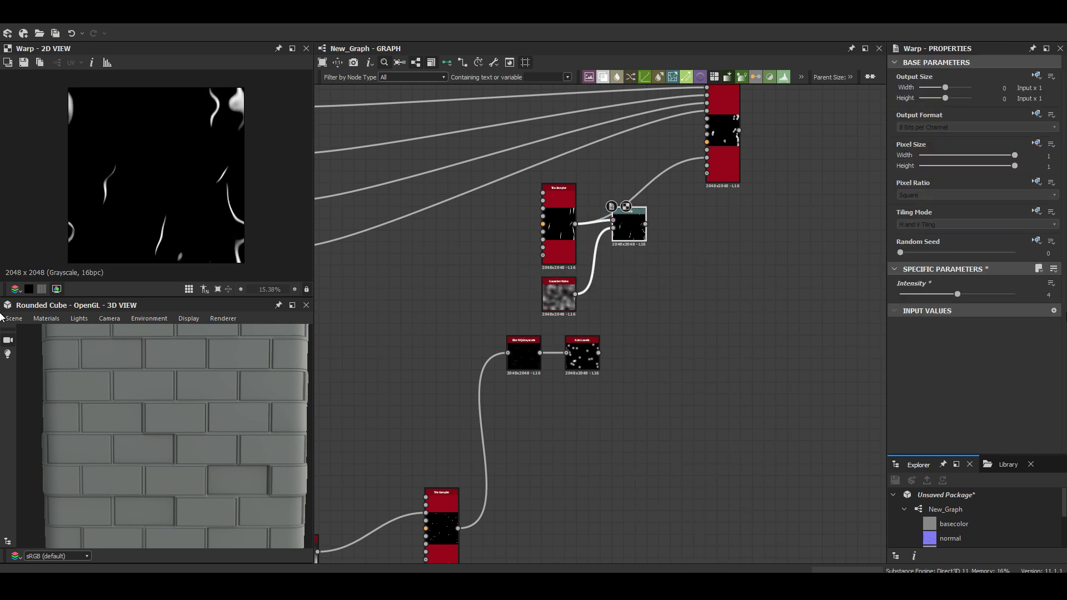
pyautogui.click(718, 155)
pyautogui.moveTo(718, 156); pyautogui.dragTo(576, 216, button='middle')
pyautogui.scroll(-5, 952, 424)
pyautogui.scroll(-3, 952, 424)
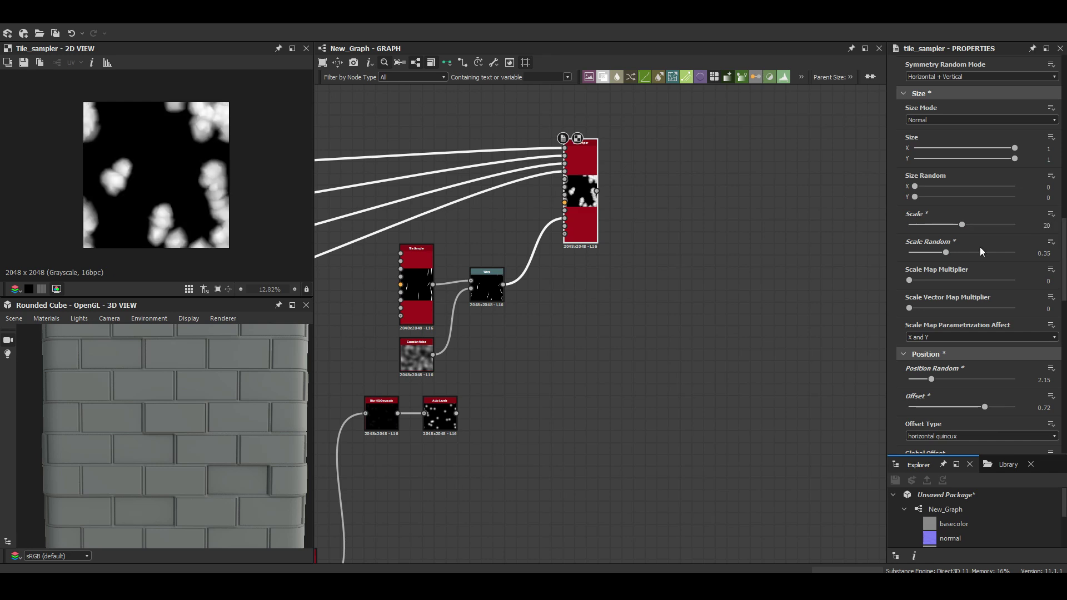
pyautogui.scroll(3, 939, 201)
pyautogui.scroll(-3, 808, 221)
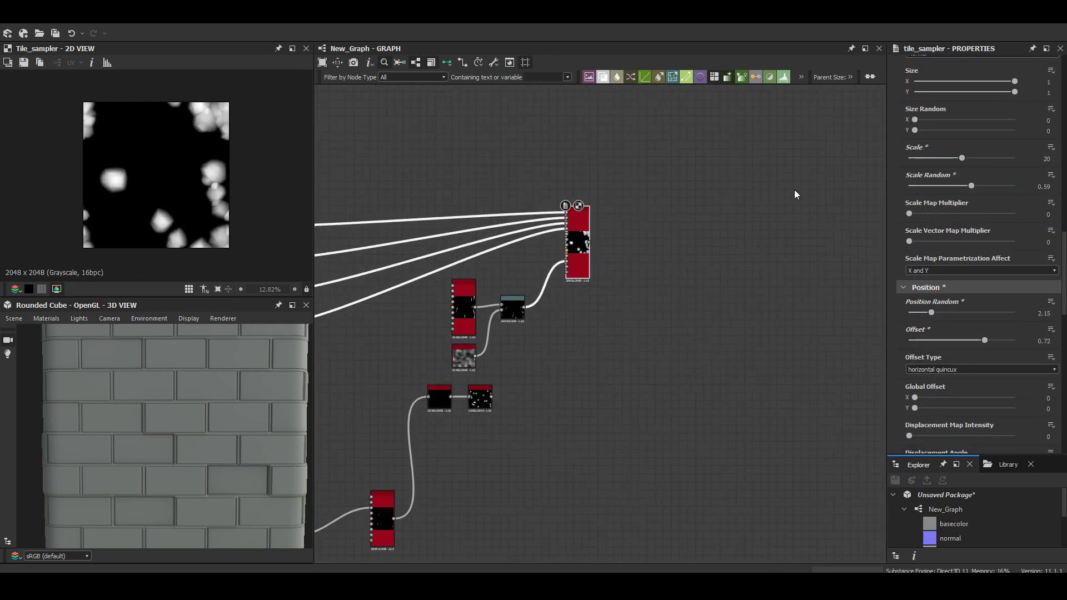
pyautogui.scroll(-3, 809, 221)
pyautogui.click(676, 323)
pyautogui.press('space')
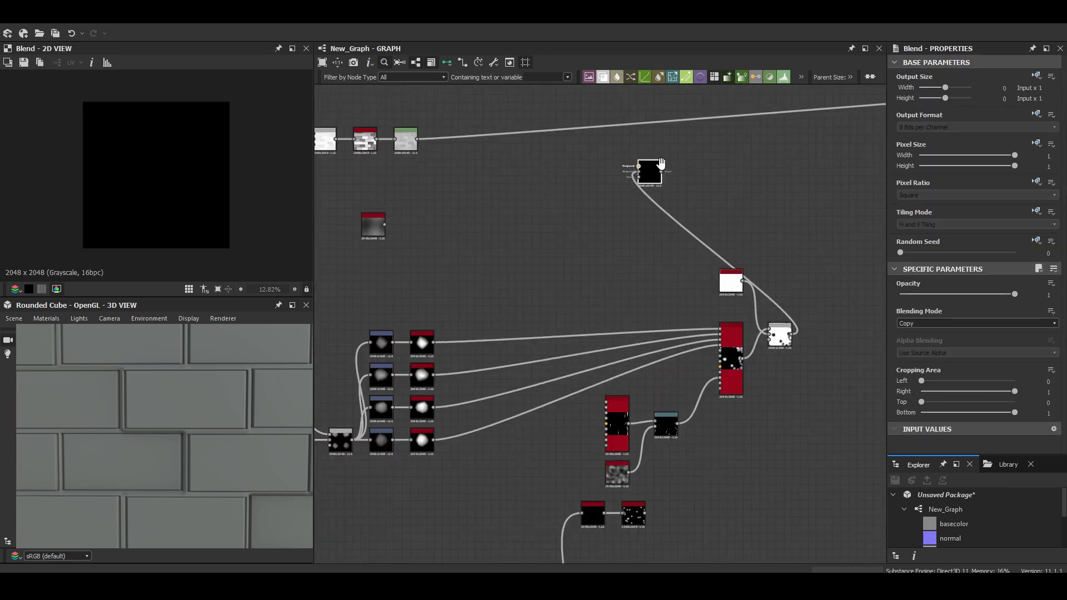
# Set the chip Blend to Subtract with lowered opacity, undoing a trial chip tile amount change
pyautogui.click(944, 323)
pyautogui.click(910, 346)
pyautogui.moveTo(1015, 293); pyautogui.dragTo(943, 294)
pyautogui.scroll(3, 178, 202)
pyautogui.scroll(-3, 517, 207)
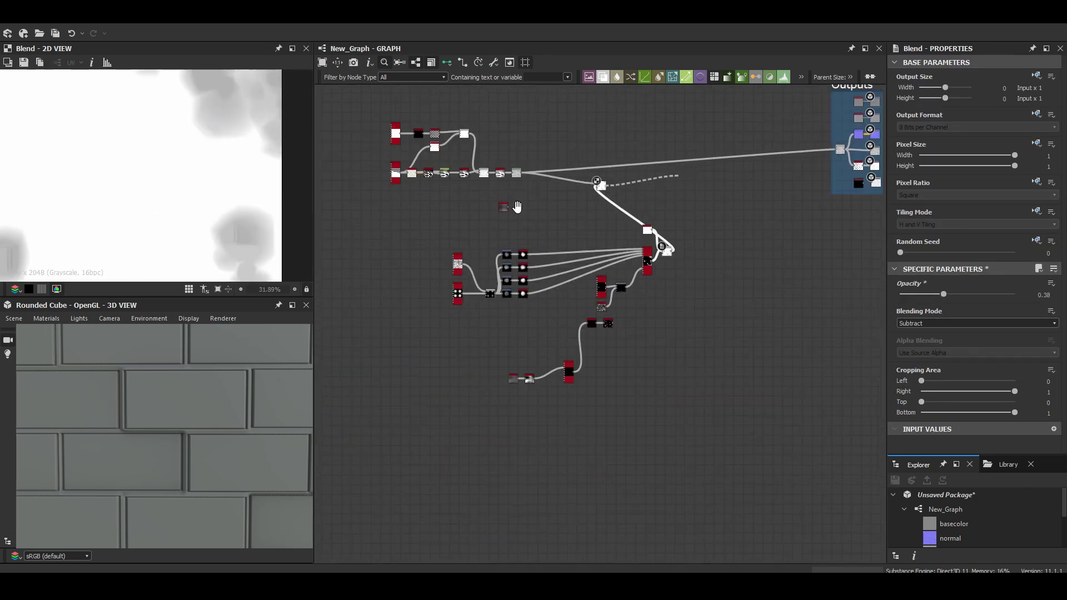
pyautogui.scroll(3, 586, 222)
pyautogui.click(757, 310)
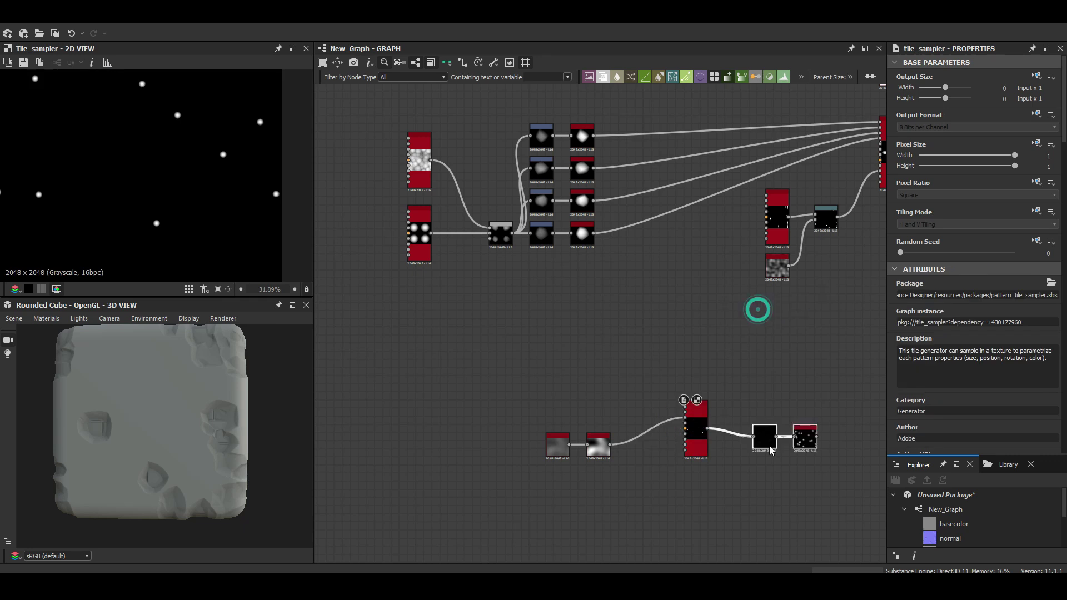
pyautogui.moveTo(757, 310); pyautogui.dragTo(481, 260, button='middle')
pyautogui.hotkey('ctrl', 'z')
pyautogui.scroll(3, 181, 405)
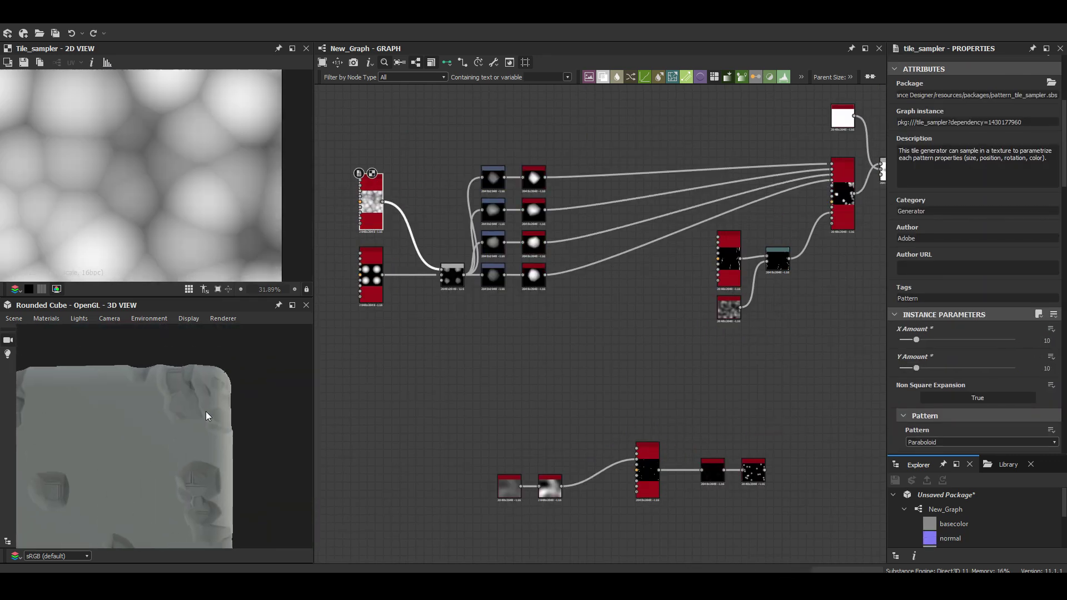
pyautogui.click(733, 262)
# Preview the material on a cylinder and insert an Invert Grayscale before Levels
pyautogui.click(14, 318)
pyautogui.click(128, 428)
pyautogui.scroll(3, 128, 435)
pyautogui.moveTo(861, 167); pyautogui.dragTo(554, 414, button='middle')
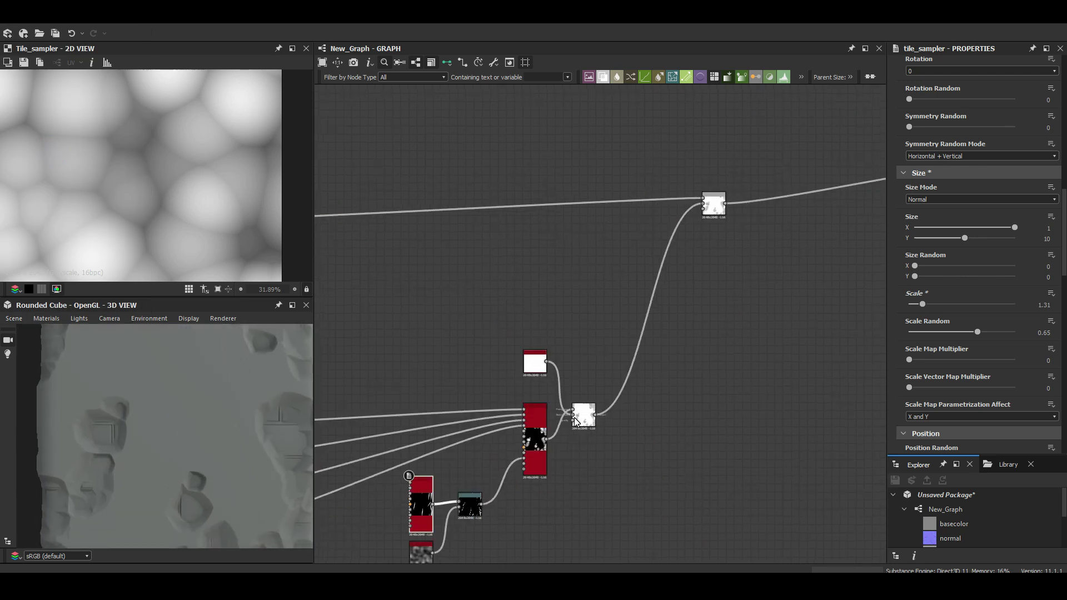
pyautogui.click(625, 425)
pyautogui.scroll(-5, 184, 387)
pyautogui.scroll(5, 183, 388)
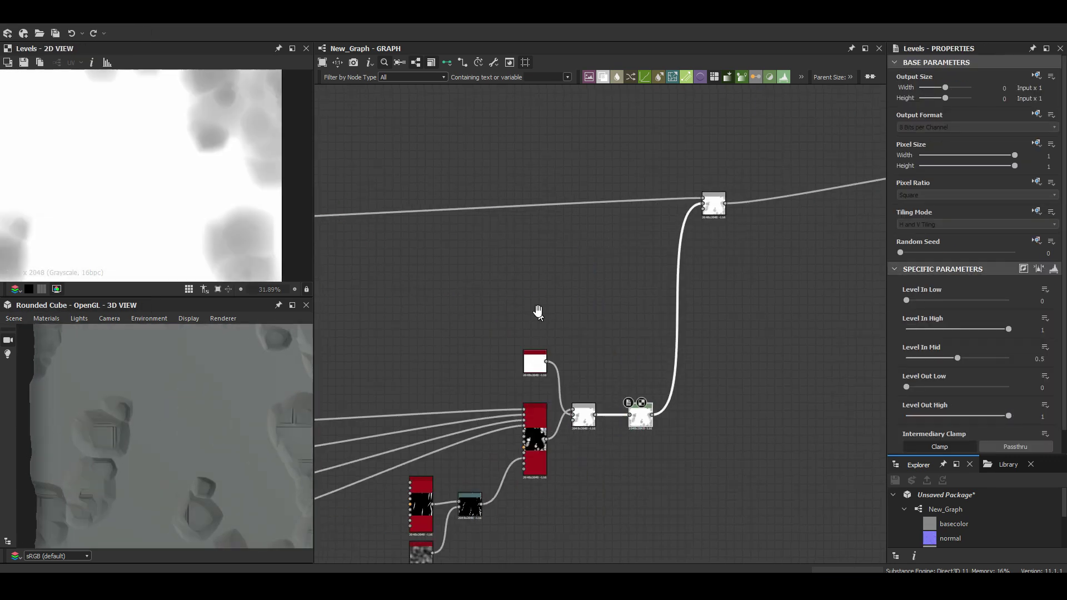
pyautogui.moveTo(535, 309); pyautogui.dragTo(703, 311, button='middle')
pyautogui.click(752, 418)
pyautogui.click(976, 324)
pyautogui.click(944, 340)
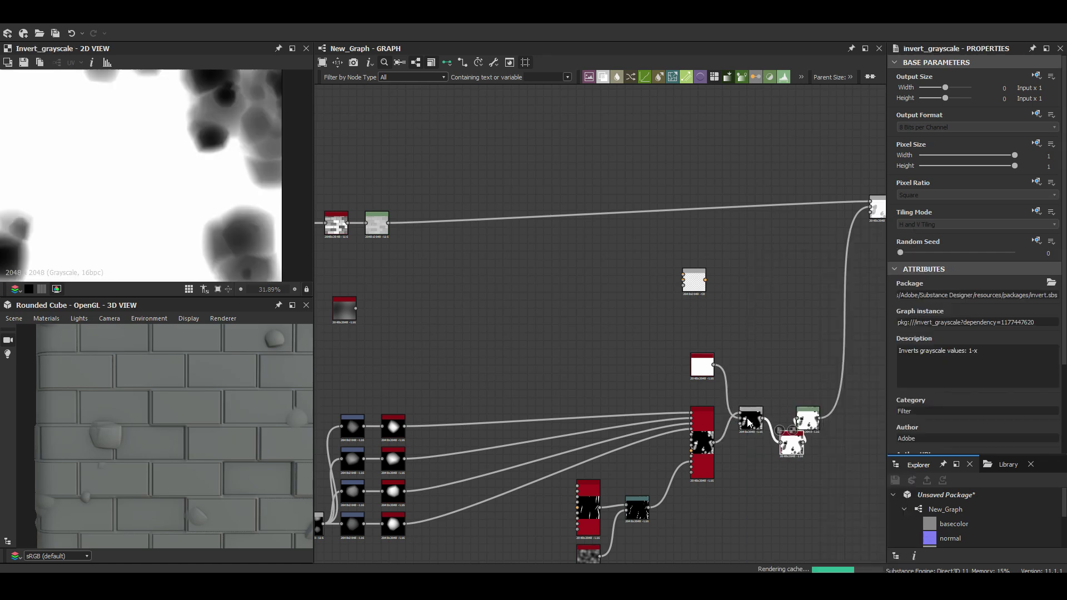
# Delete the unneeded nodes before Levels and duplicate the chip Tile Sampler with Ctrl+D
pyautogui.click(807, 418)
pyautogui.scroll(3, 581, 415)
pyautogui.press('Delete')
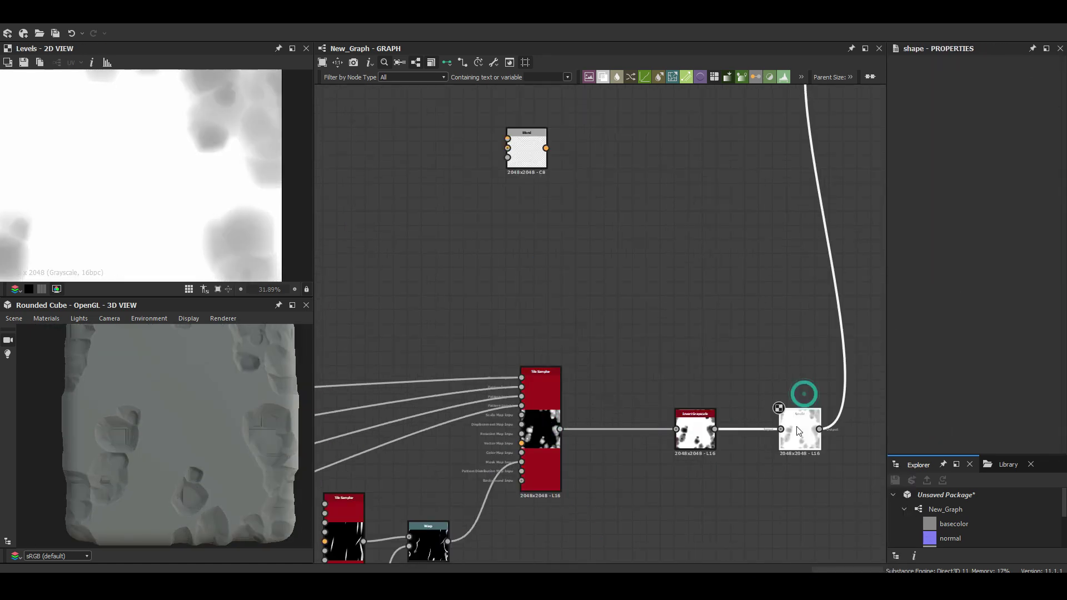
pyautogui.scroll(-2, 697, 262)
pyautogui.moveTo(697, 262); pyautogui.dragTo(612, 378, button='middle')
pyautogui.click(583, 400)
pyautogui.hotkey('ctrl', 'd')
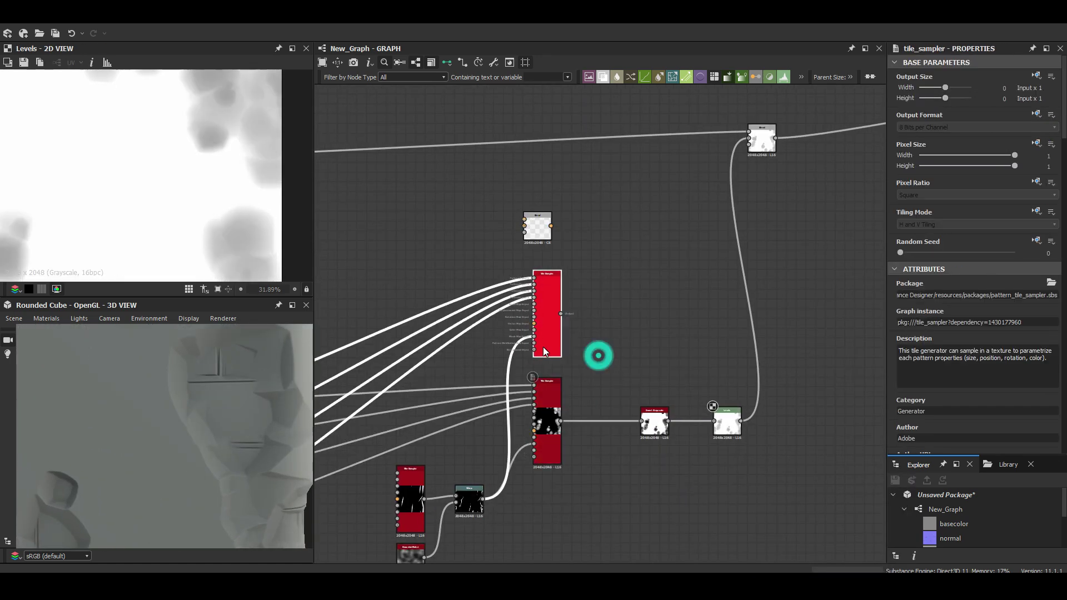
pyautogui.scroll(-10, 956, 291)
pyautogui.scroll(-2, 591, 319)
pyautogui.moveTo(592, 319); pyautogui.dragTo(783, 278, button='middle')
pyautogui.click(483, 238)
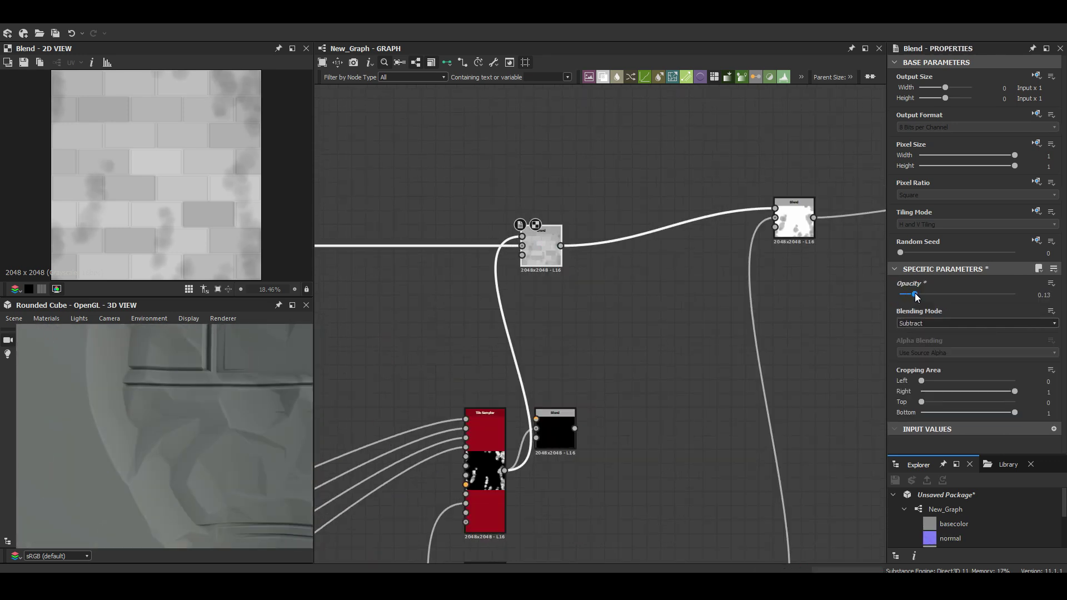
# Orbit the 3D preview and inspect the lighten and other blend nodes
pyautogui.moveTo(182, 424); pyautogui.dragTo(230, 409)
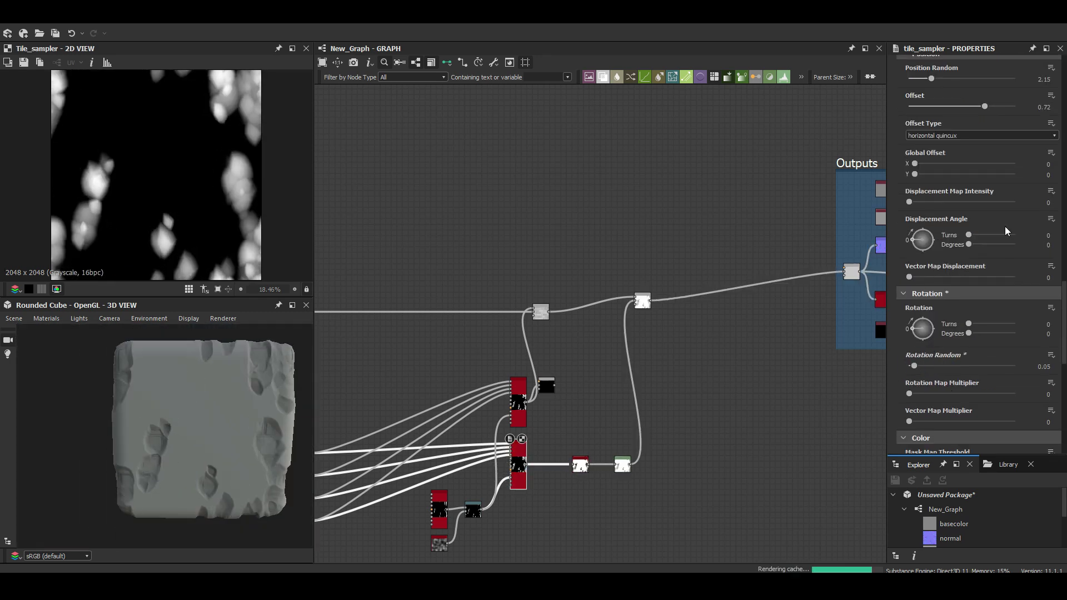
pyautogui.scroll(10, 1063, 331)
pyautogui.scroll(5, 197, 431)
pyautogui.scroll(-3, 693, 303)
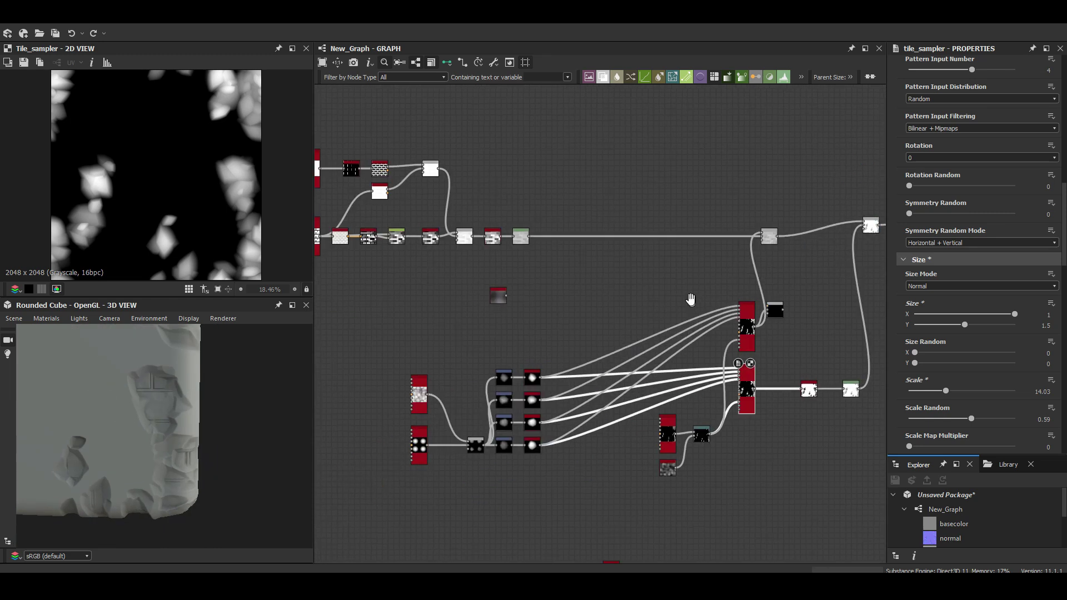
pyautogui.scroll(5, 602, 281)
pyautogui.scroll(3, 503, 201)
pyautogui.click(503, 201)
pyautogui.scroll(-5, 502, 201)
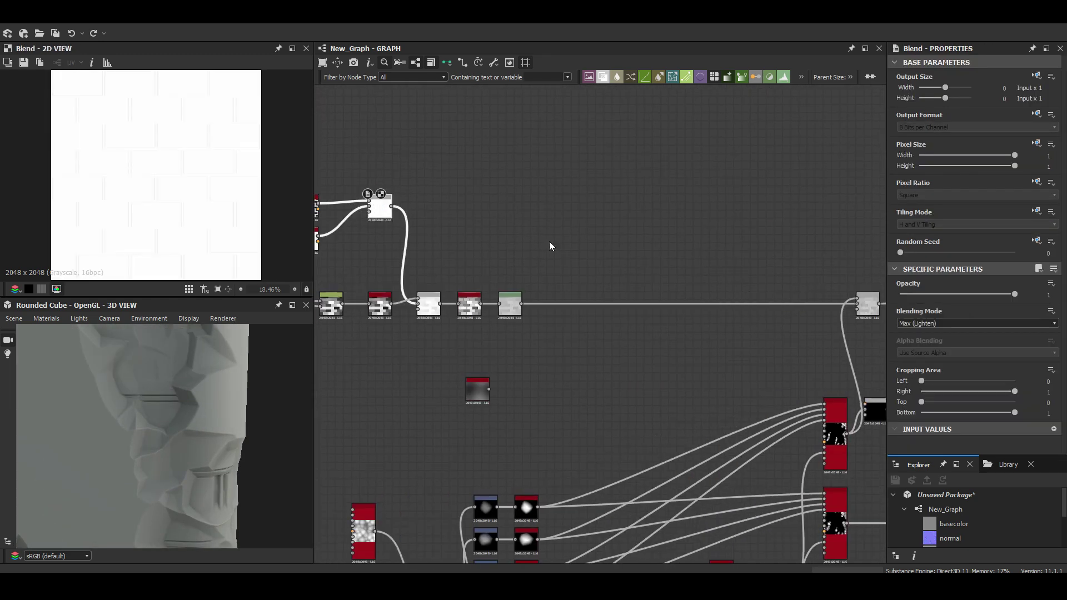
pyautogui.click(640, 297)
pyautogui.scroll(-4, 747, 271)
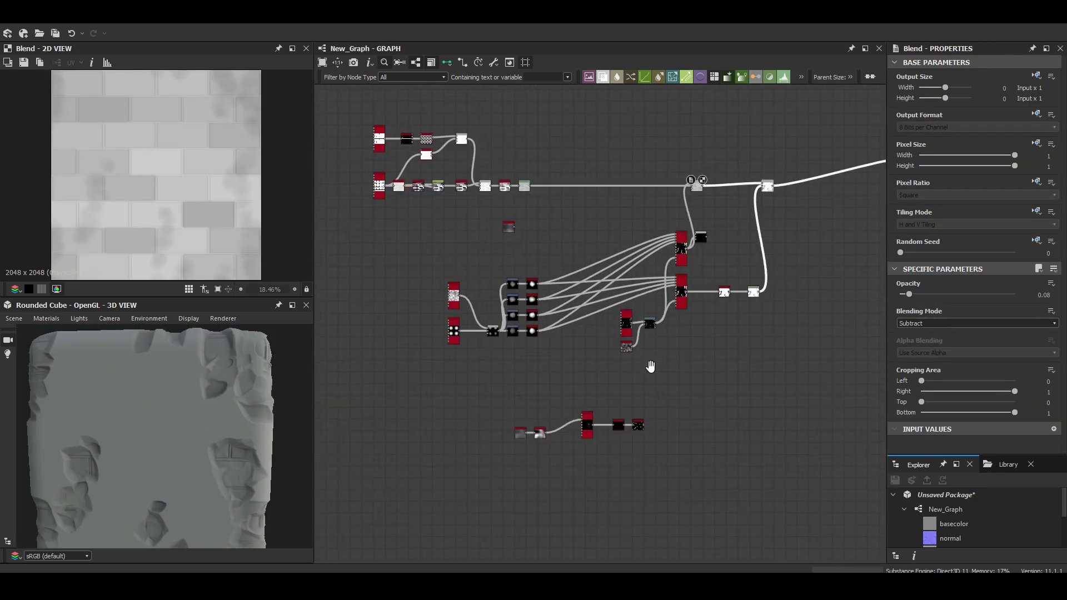
pyautogui.scroll(4, 484, 175)
pyautogui.click(401, 438)
pyautogui.scroll(-2, 586, 145)
# Review the chip Tile Sampler settings and the Blend combining the chip layers
pyautogui.click(602, 356)
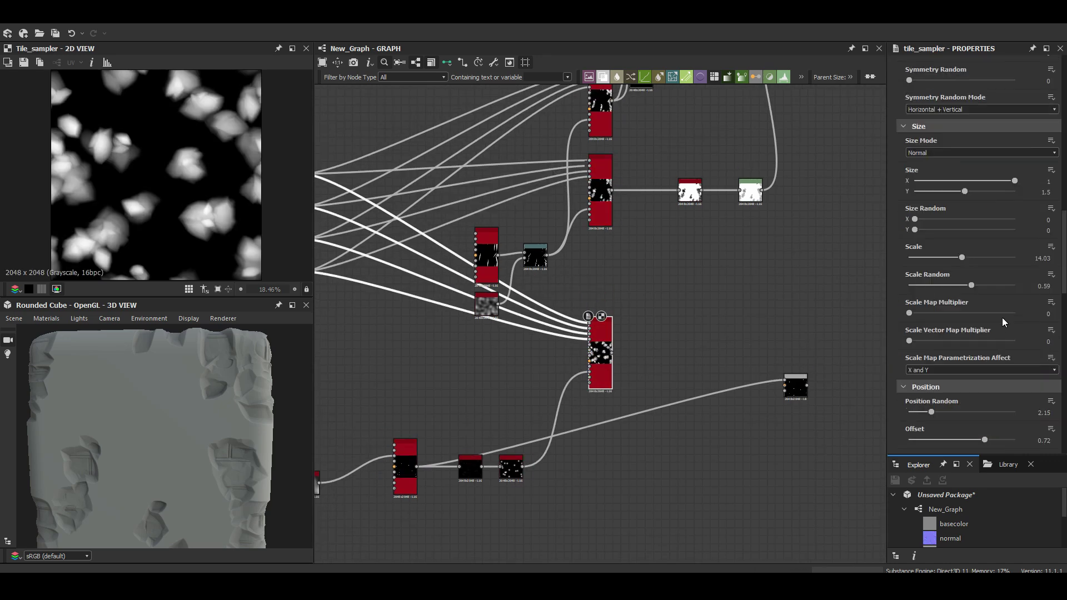
pyautogui.scroll(2, 445, 478)
pyautogui.scroll(10, 1038, 341)
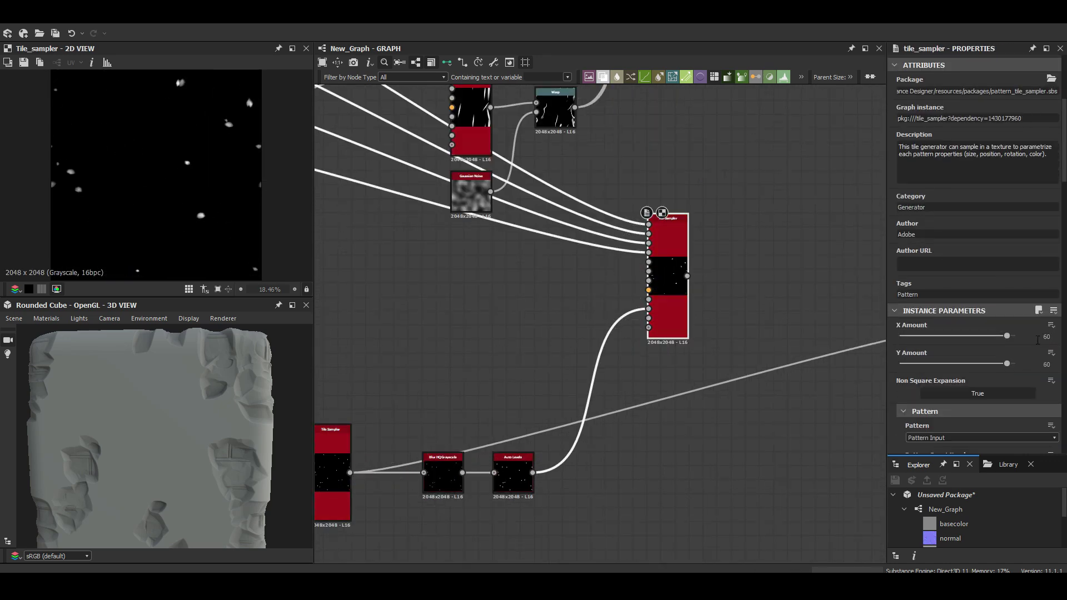
pyautogui.scroll(-10, 966, 322)
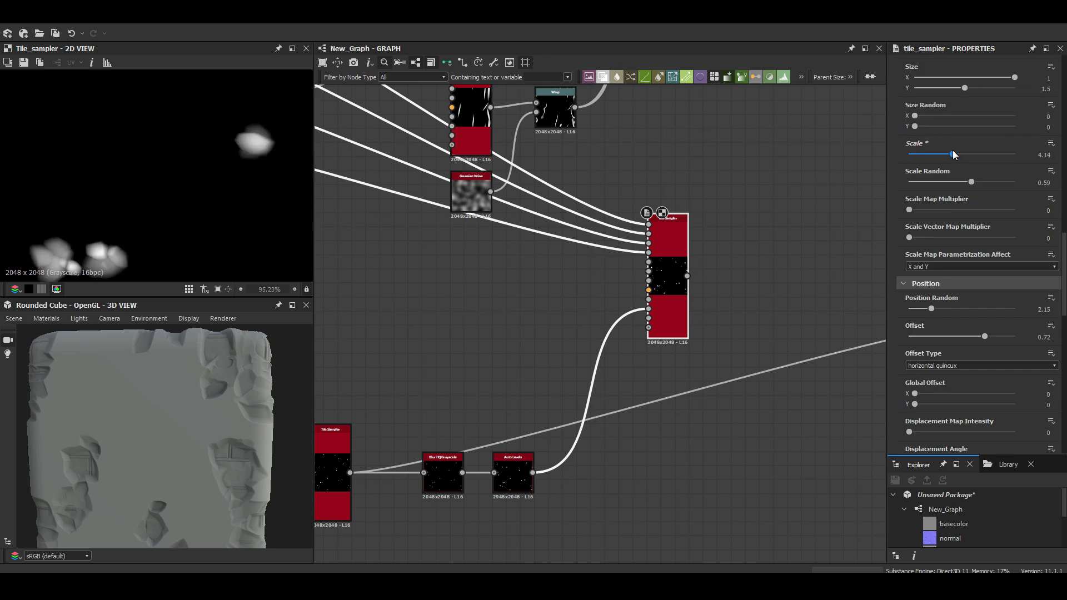
pyautogui.scroll(-3, 661, 283)
pyautogui.scroll(2, 778, 355)
pyautogui.scroll(3, 722, 334)
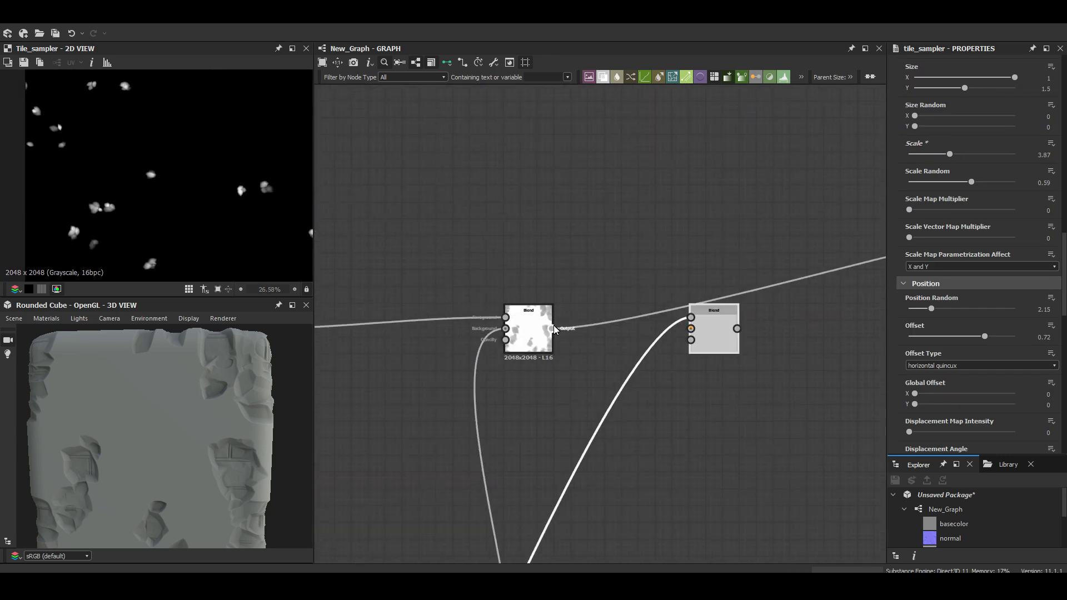
pyautogui.click(713, 330)
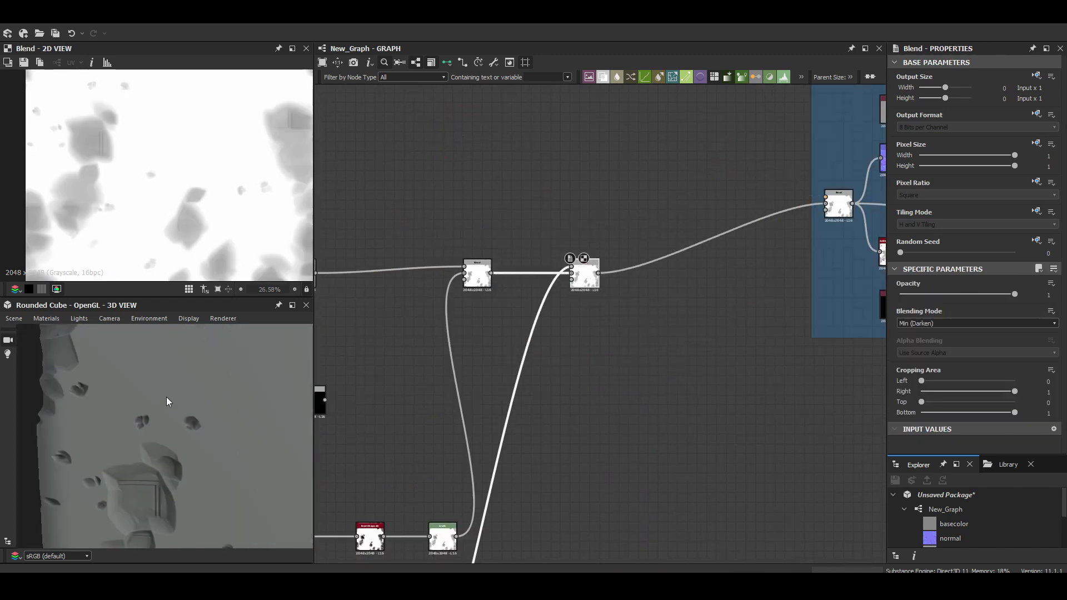
# Lower the chip Tile Sampler Scale to about 4 and change Random Seed from 0 to 1
pyautogui.click(584, 426)
pyautogui.scroll(1, 585, 422)
pyautogui.moveTo(950, 190); pyautogui.dragTo(958, 191)
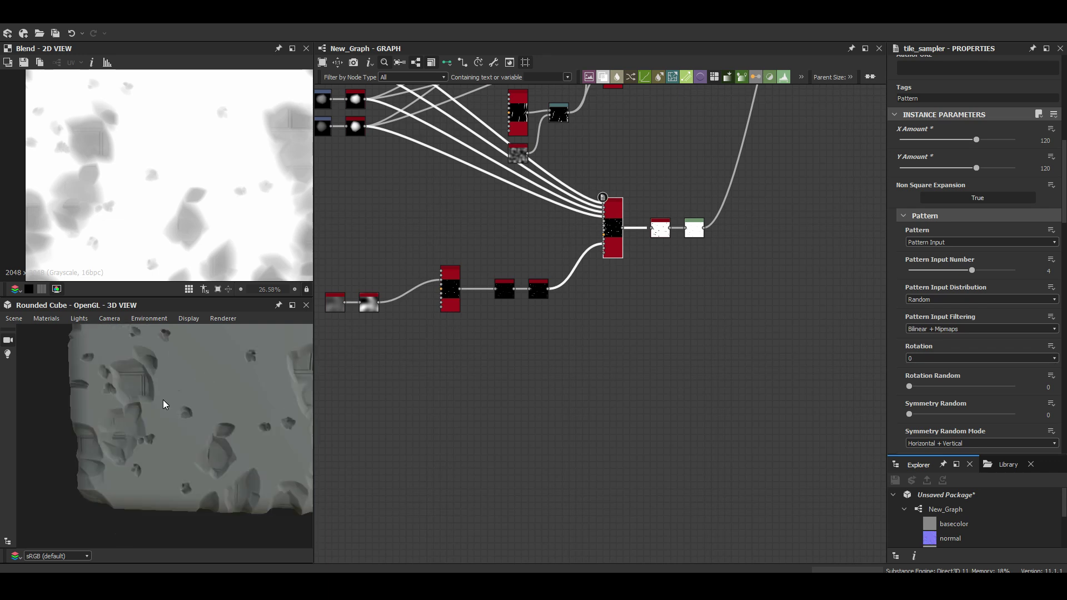
pyautogui.moveTo(900, 184); pyautogui.dragTo(912, 185)
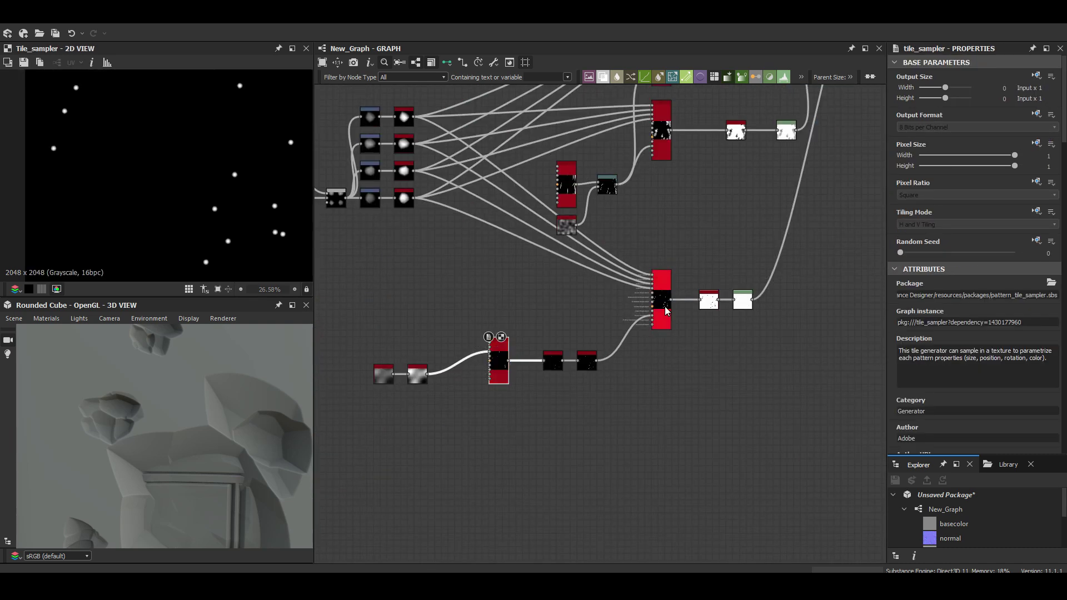
# Preview the Auto Levels, hole Blend, new dot Tile Sampler and blurred dot mask outputs
pyautogui.scroll(-5, 978, 277)
pyautogui.scroll(-3, 978, 278)
pyautogui.scroll(3, 978, 278)
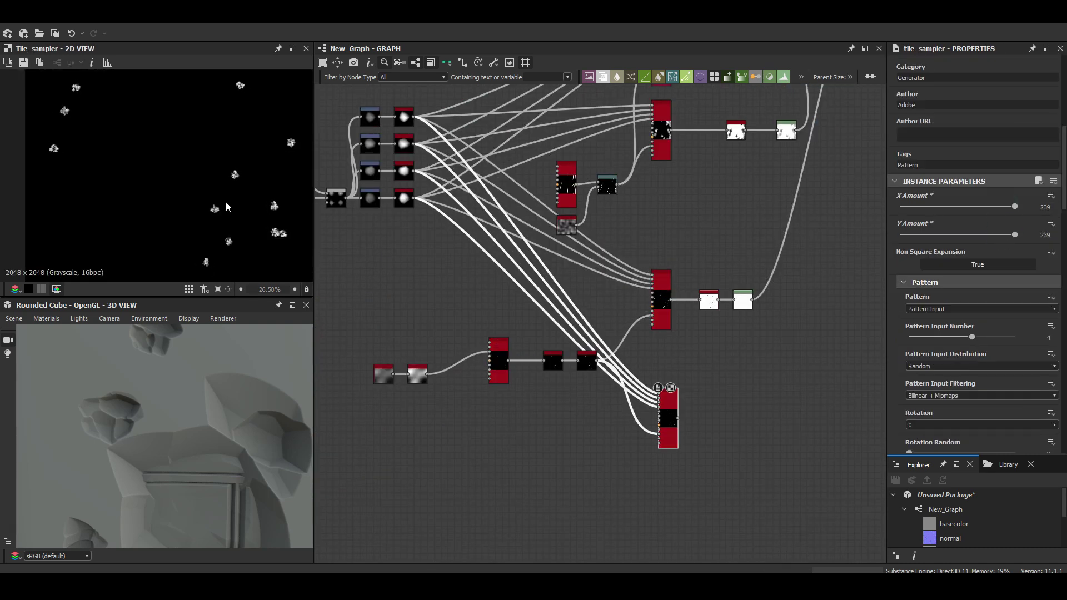
pyautogui.doubleClick(529, 260)
pyautogui.scroll(-5, 528, 260)
pyautogui.scroll(-10, 949, 322)
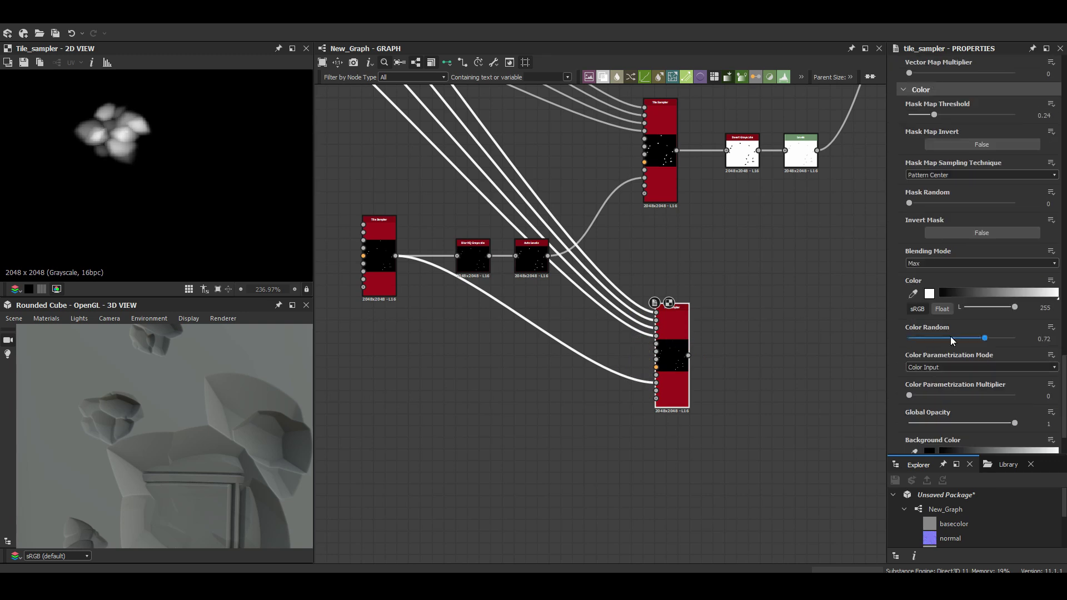
pyautogui.scroll(-5, 556, 167)
pyautogui.doubleClick(552, 158)
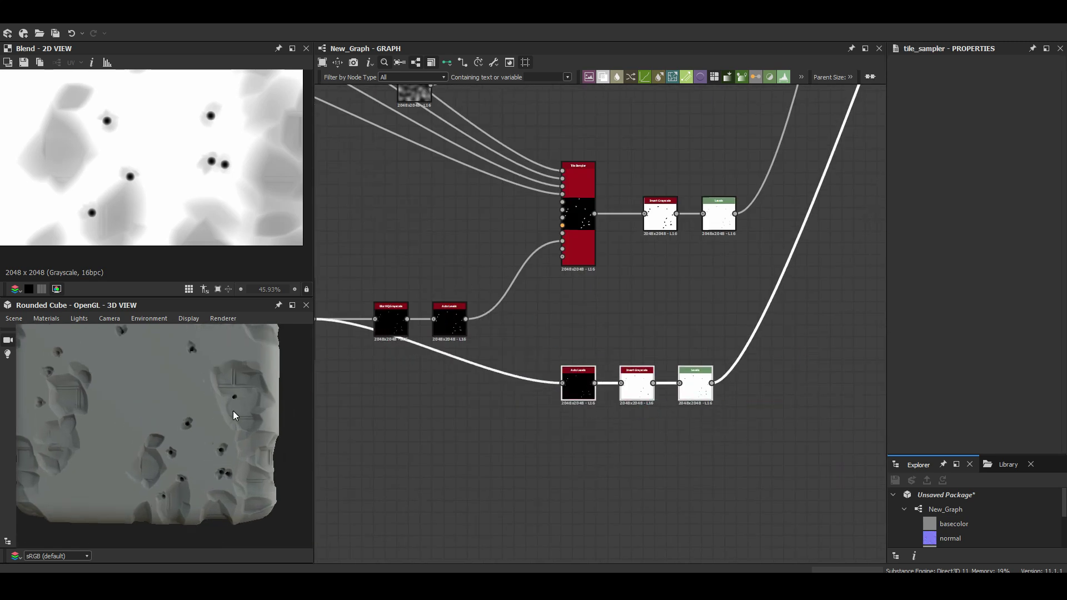
pyautogui.doubleClick(526, 311)
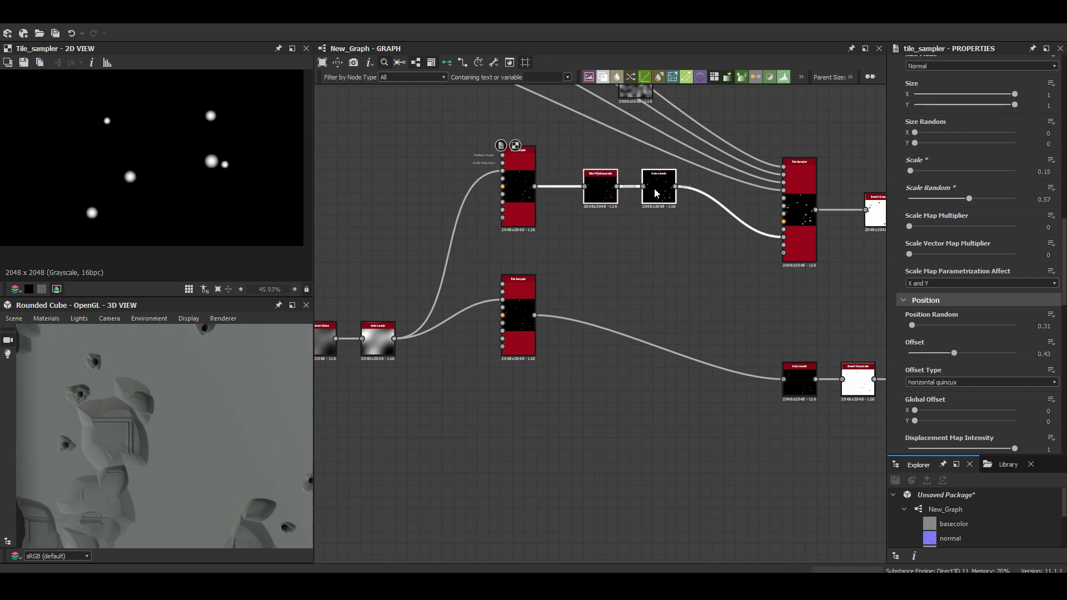
pyautogui.doubleClick(603, 191)
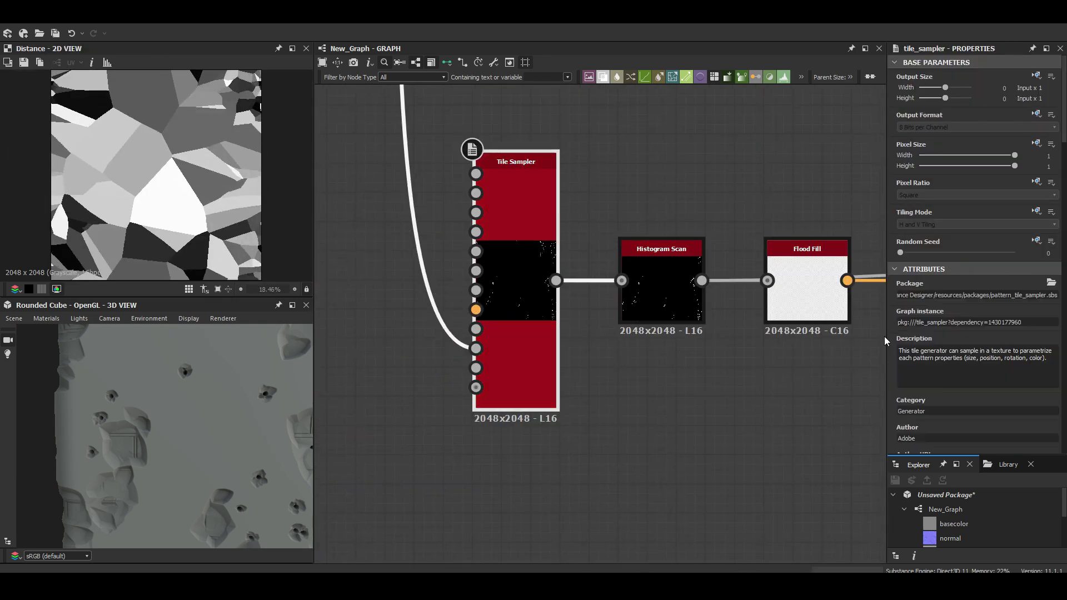
# Set Mask Random to 0.5 and add a blur-driven Directional Warp (about 2.9) after the Bevel
pyautogui.moveTo(1008, 398); pyautogui.dragTo(961, 398)
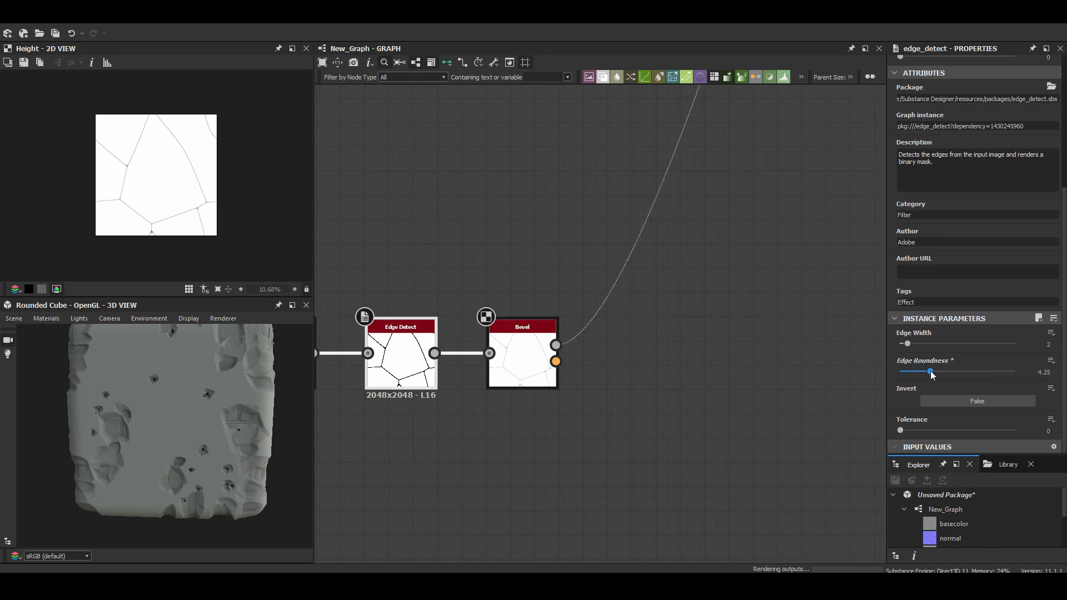
pyautogui.rightClick(658, 366)
pyautogui.click(695, 311)
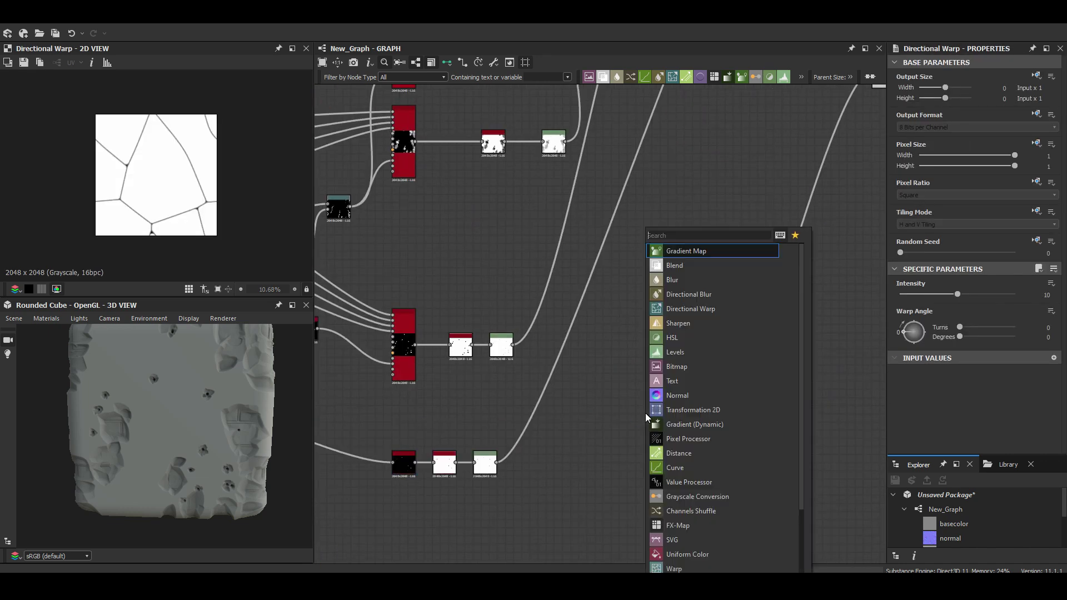
pyautogui.rightClick(645, 414)
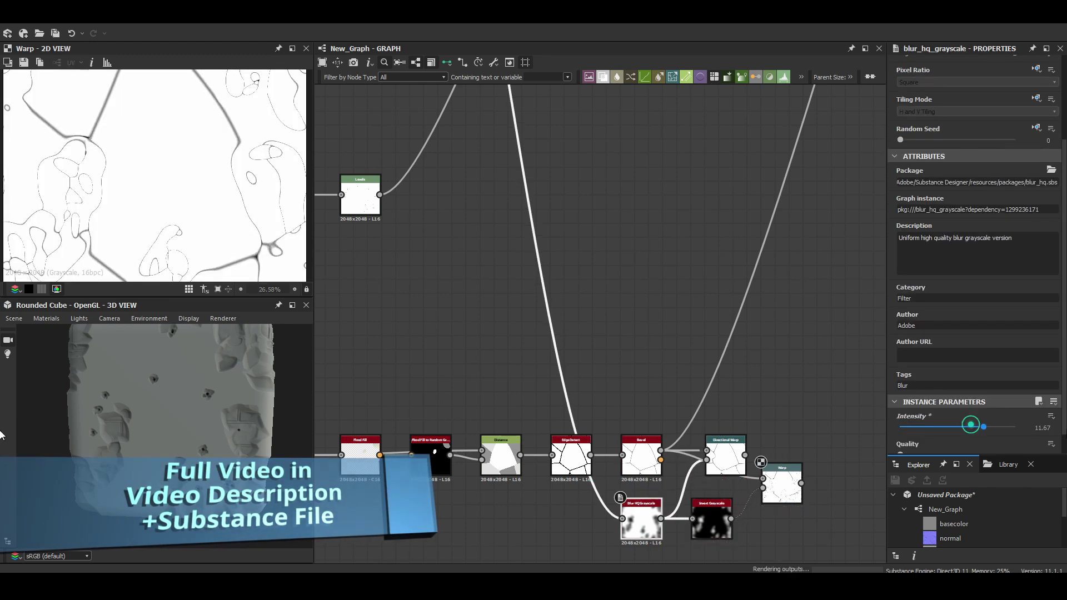
pyautogui.moveTo(940, 294); pyautogui.dragTo(912, 298)
pyautogui.click(545, 368)
# Add a Blur HQ Grayscale after Transformation 2D, discarding a mistaken Levels node
pyautogui.scroll(-5, 641, 173)
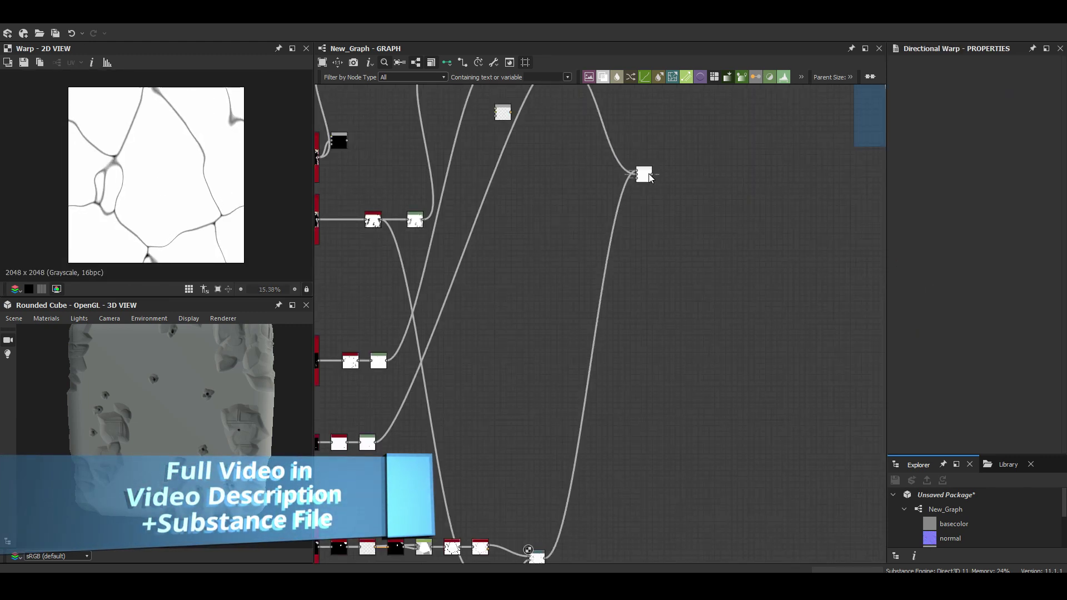
pyautogui.scroll(5, 511, 339)
pyautogui.doubleClick(678, 357)
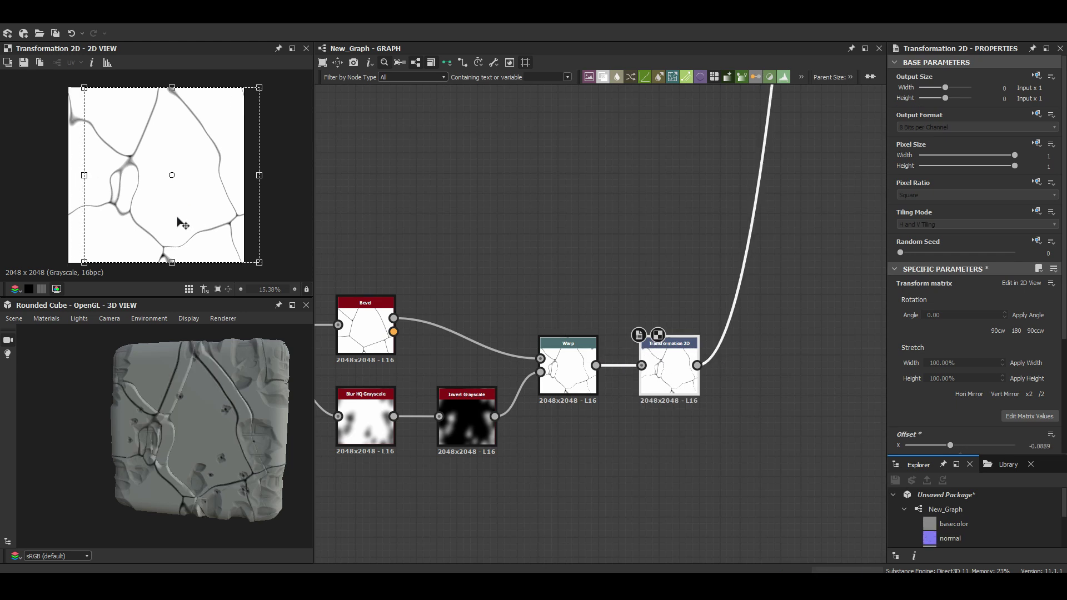
pyautogui.press('space')
pyautogui.click(701, 337)
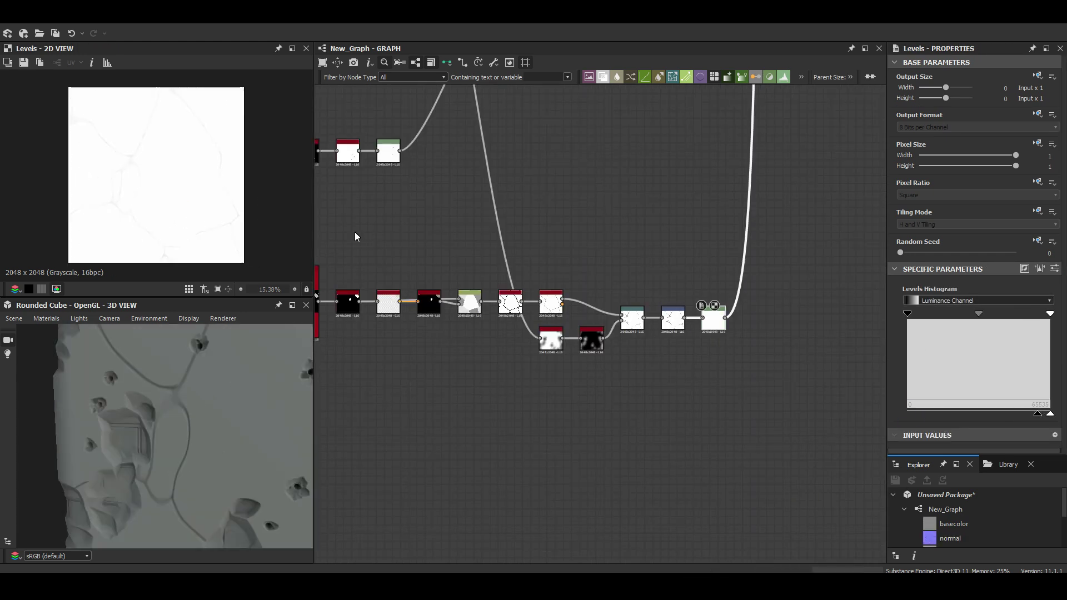
pyautogui.press('f')
pyautogui.press('Delete')
pyautogui.press('space')
pyautogui.click(617, 262)
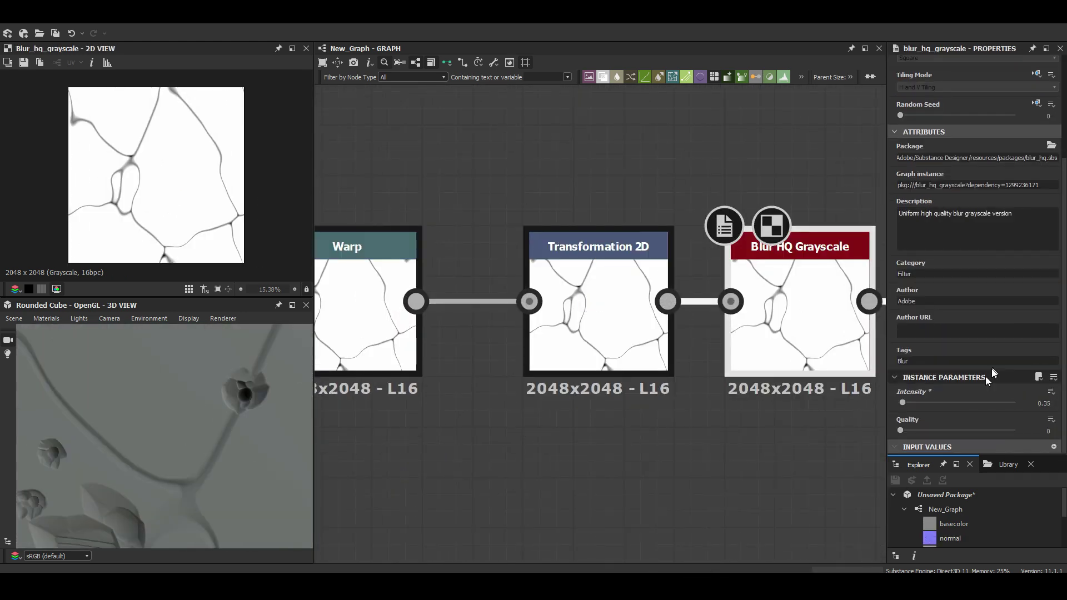
pyautogui.scroll(-2, 602, 159)
# Insert a Slope Blur Grayscale in Min mode before Levels and check the blur outputs
pyautogui.press('space')
pyautogui.click(434, 259)
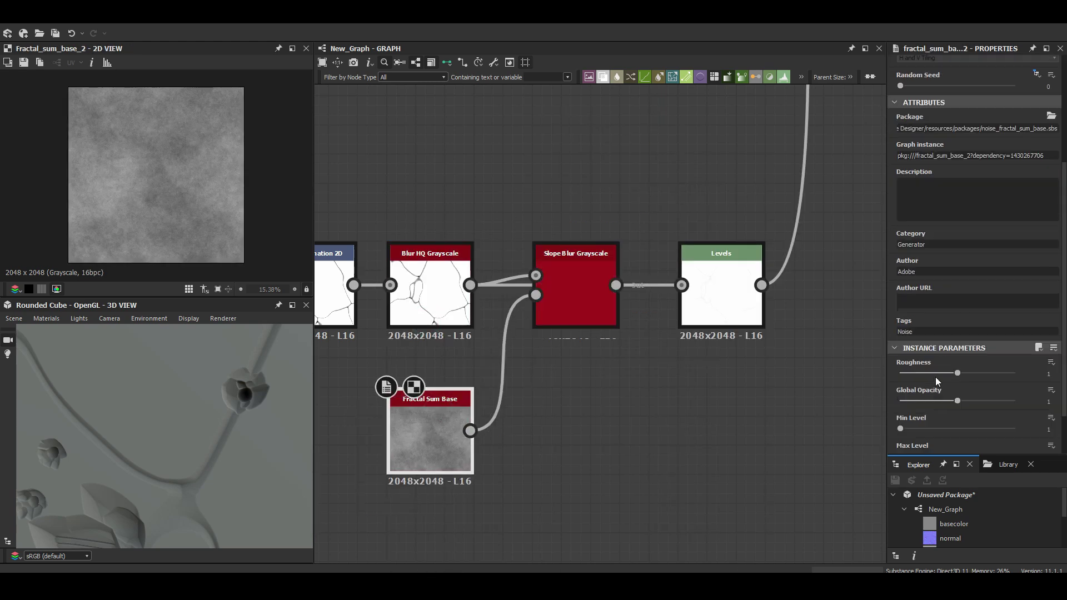
pyautogui.doubleClick(597, 302)
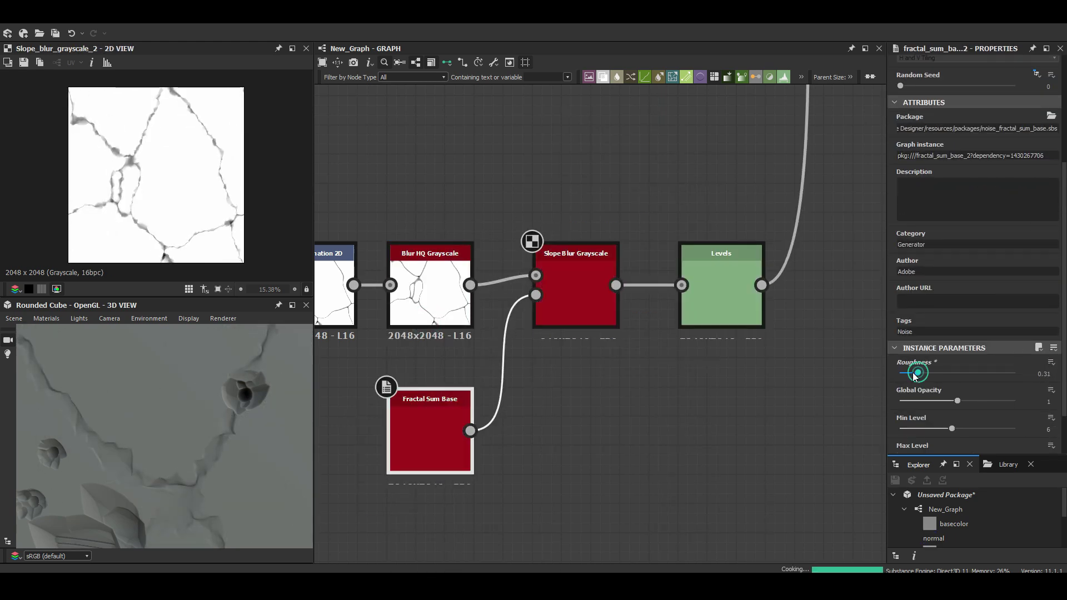
pyautogui.click(902, 446)
pyautogui.scroll(-3, 566, 383)
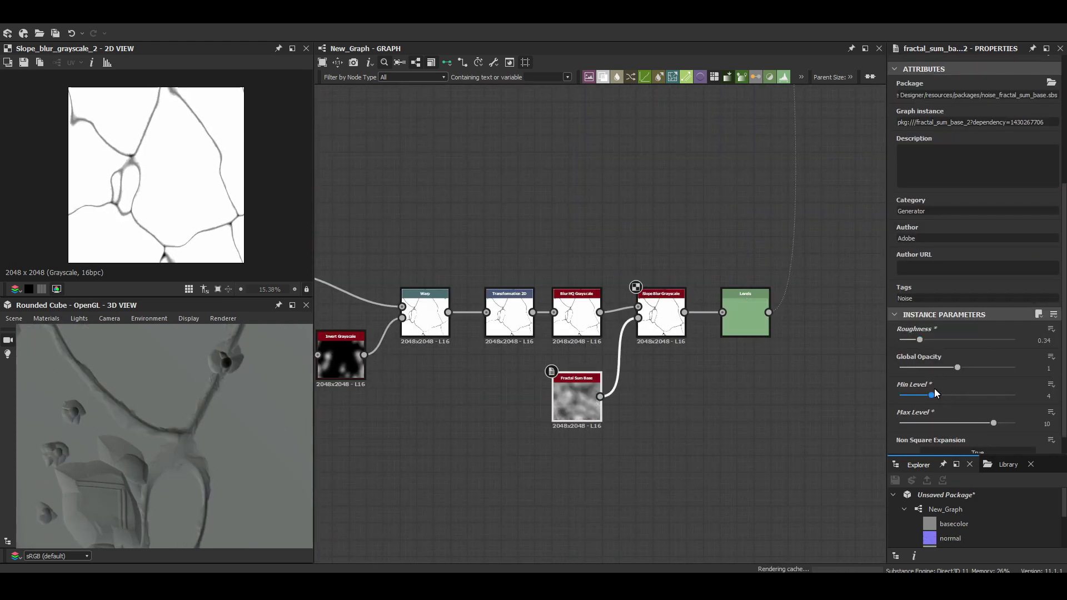
pyautogui.doubleClick(547, 336)
pyautogui.scroll(-5, 568, 172)
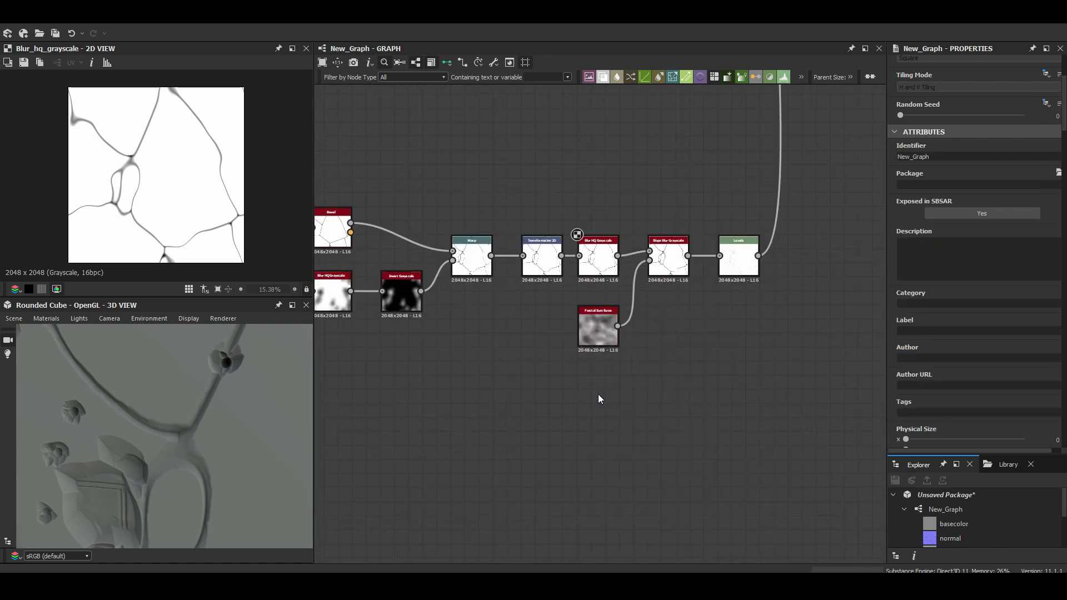
pyautogui.click(362, 253)
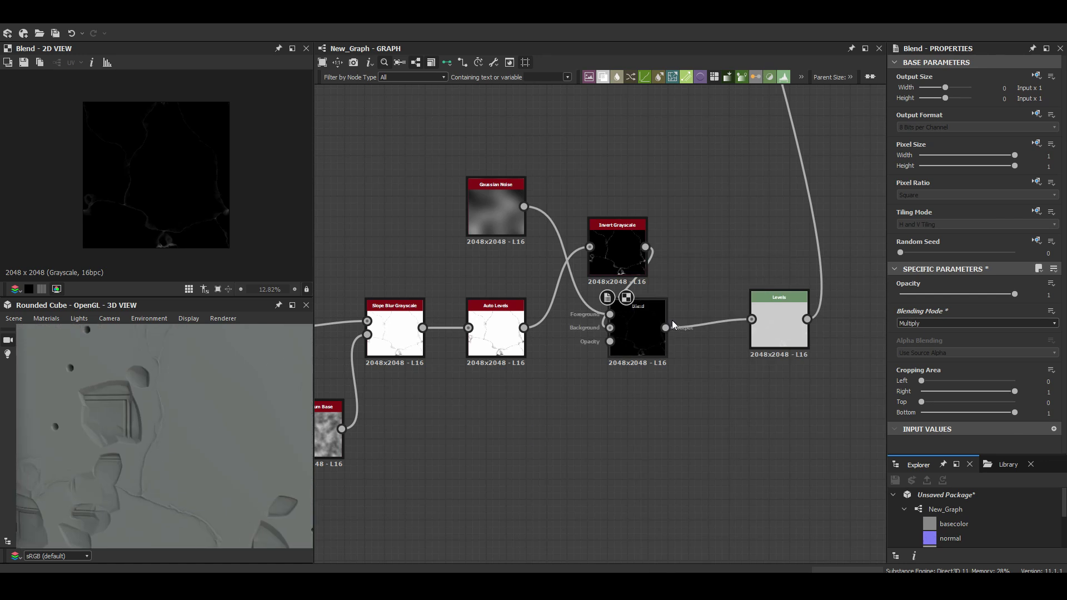
# Multiply Gaussian Noise over the crack mask through a Blend at 0.48 opacity
pyautogui.click(909, 323)
pyautogui.moveTo(950, 297); pyautogui.dragTo(956, 297)
pyautogui.scroll(5, 226, 382)
pyautogui.scroll(-5, 202, 419)
pyautogui.scroll(5, 245, 425)
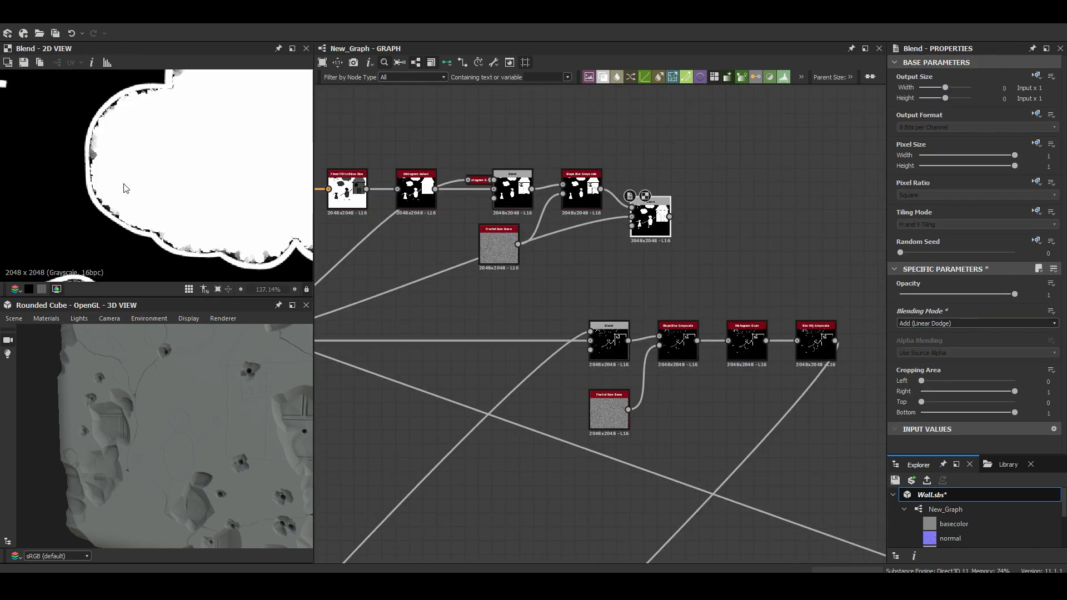
# Set Histogram Scan Position to 0.21 and preview the drawing Blend output
pyautogui.scroll(3, 125, 189)
pyautogui.scroll(1, 644, 271)
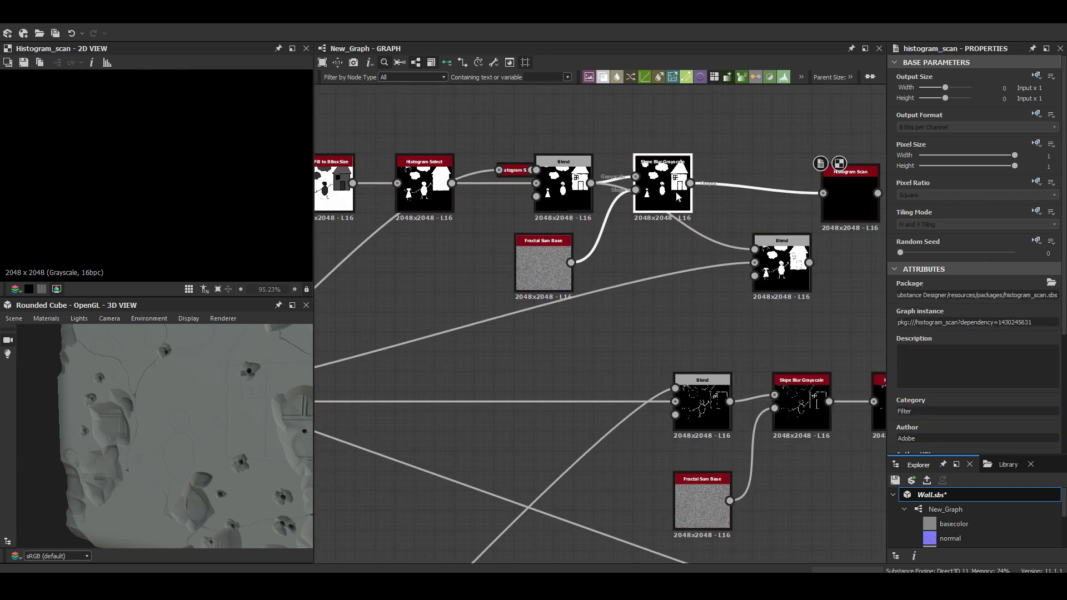
pyautogui.moveTo(739, 342); pyautogui.dragTo(537, 303, button='middle')
pyautogui.doubleClick(581, 222)
pyautogui.click(649, 155)
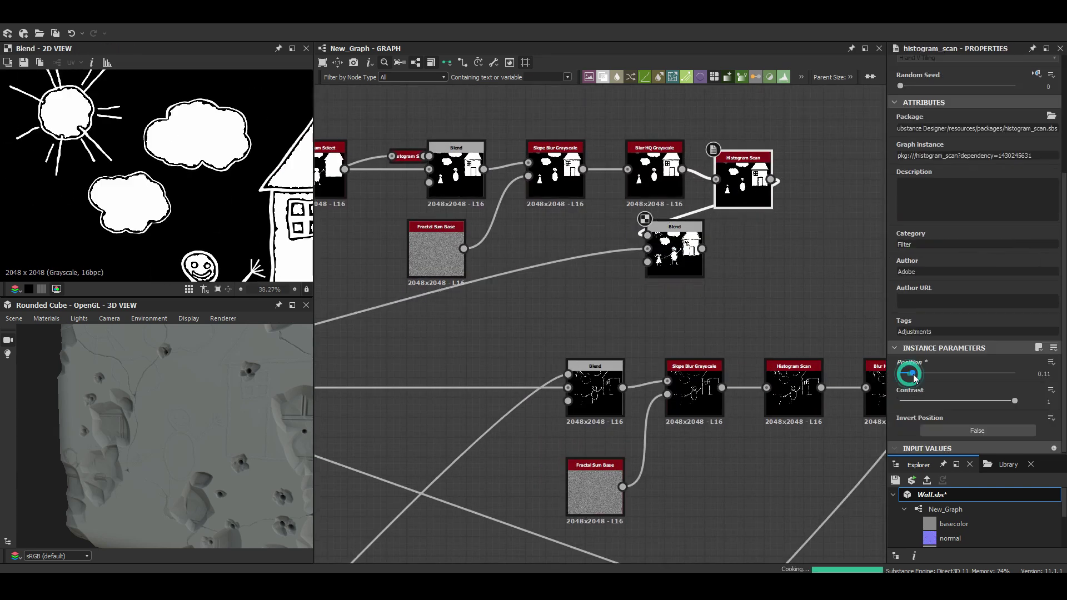
# Move down the graph and select the lower Blend node of the drawing chain
pyautogui.scroll(-2, 606, 225)
pyautogui.moveTo(384, 300); pyautogui.dragTo(604, 200, button='middle')
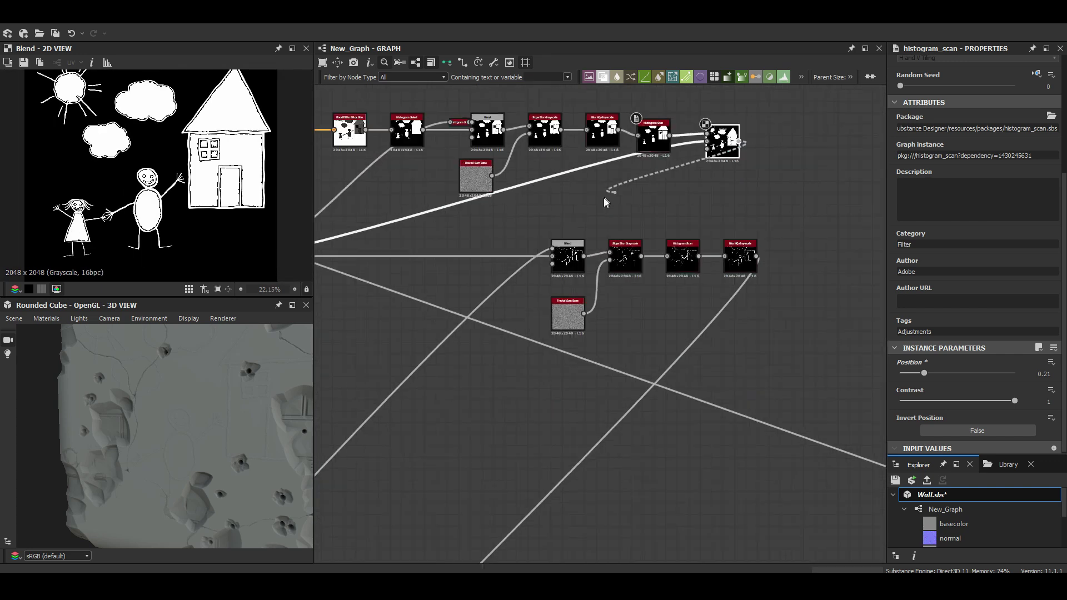
pyautogui.click(624, 267)
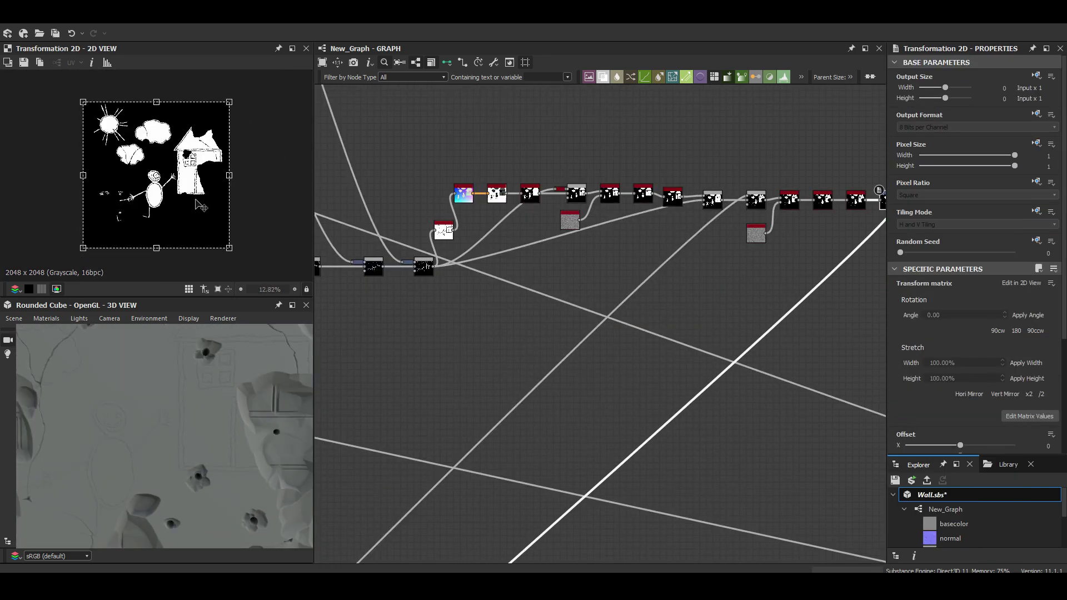
pyautogui.scroll(3, 590, 230)
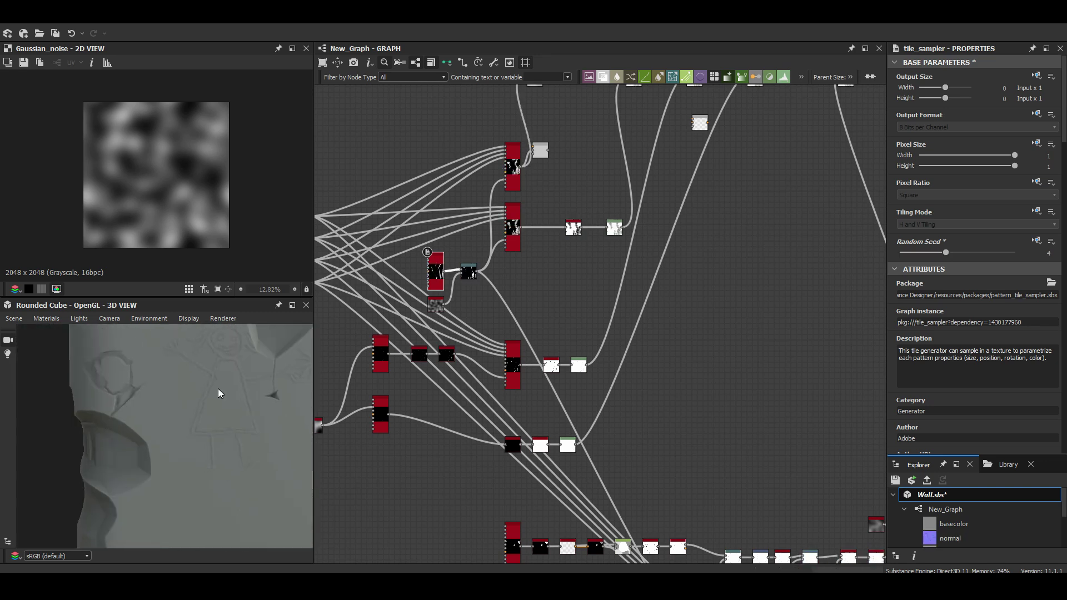
# Move the 3D preview, undo the seed change, and pick a beige Gradient Map tone
pyautogui.moveTo(222, 392); pyautogui.dragTo(188, 411)
pyautogui.hotkey('ctrl', 'z')
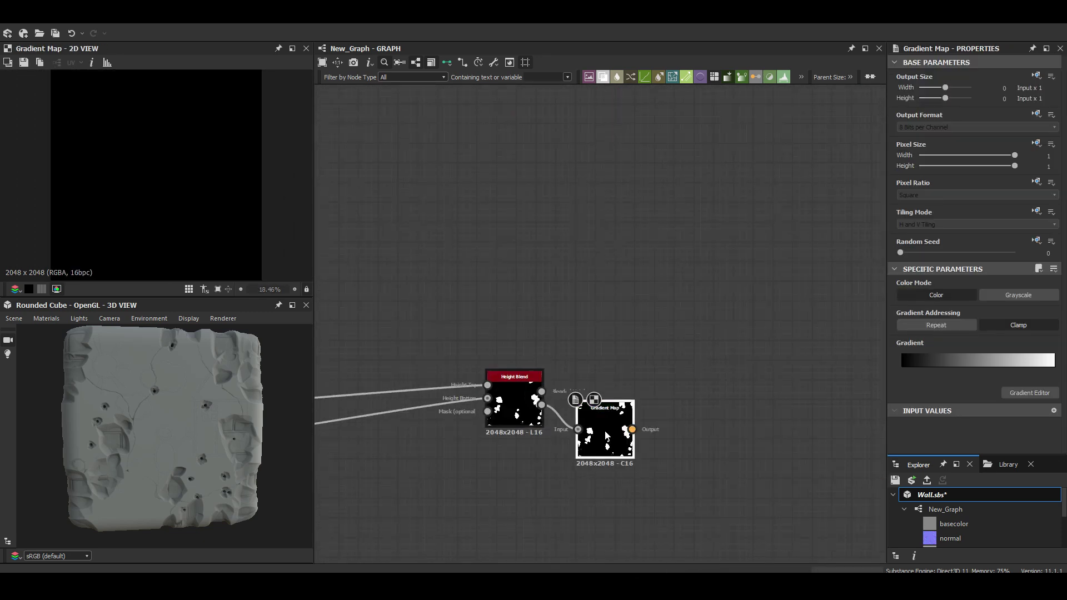
pyautogui.moveTo(303, 345); pyautogui.dragTo(300, 317)
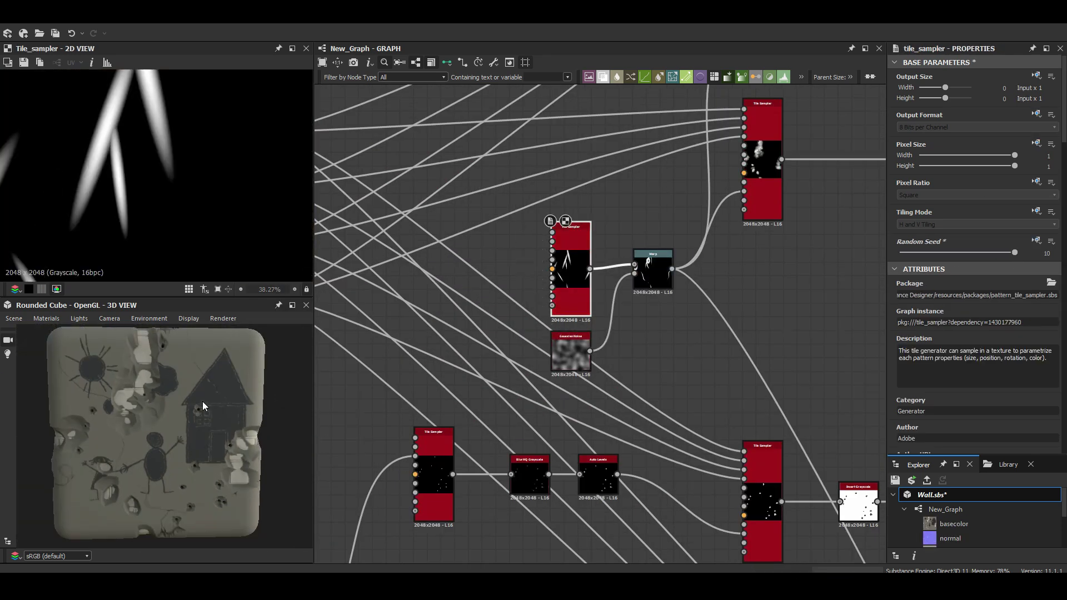
# Lower the strand Tile Sampler's Random Seed to 4 to reshuffle the crayon streaks
pyautogui.scroll(8, 984, 278)
pyautogui.click(989, 153)
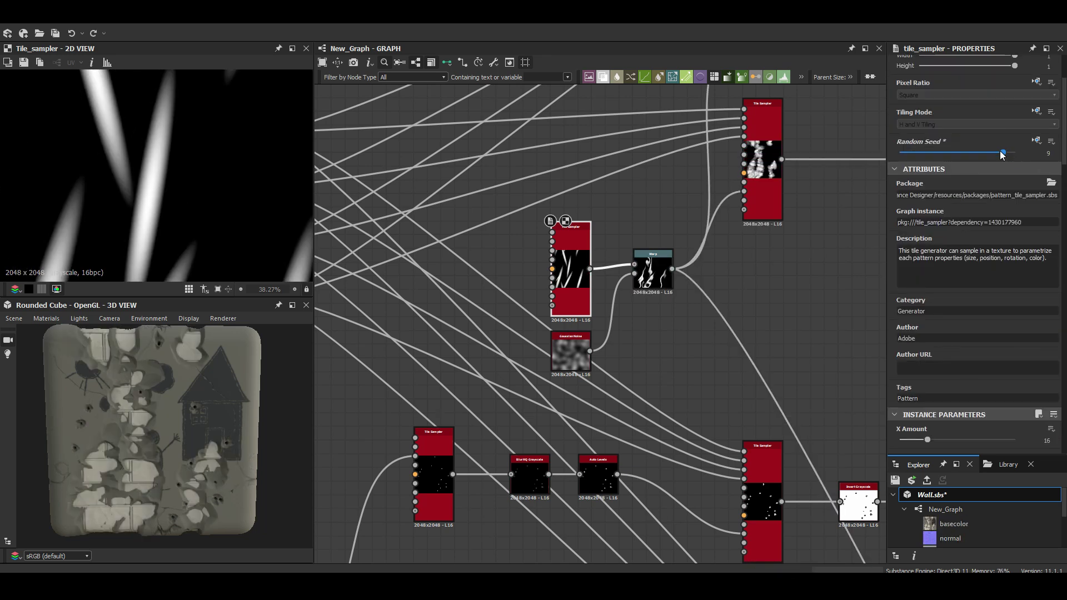
pyautogui.moveTo(990, 153); pyautogui.dragTo(957, 154)
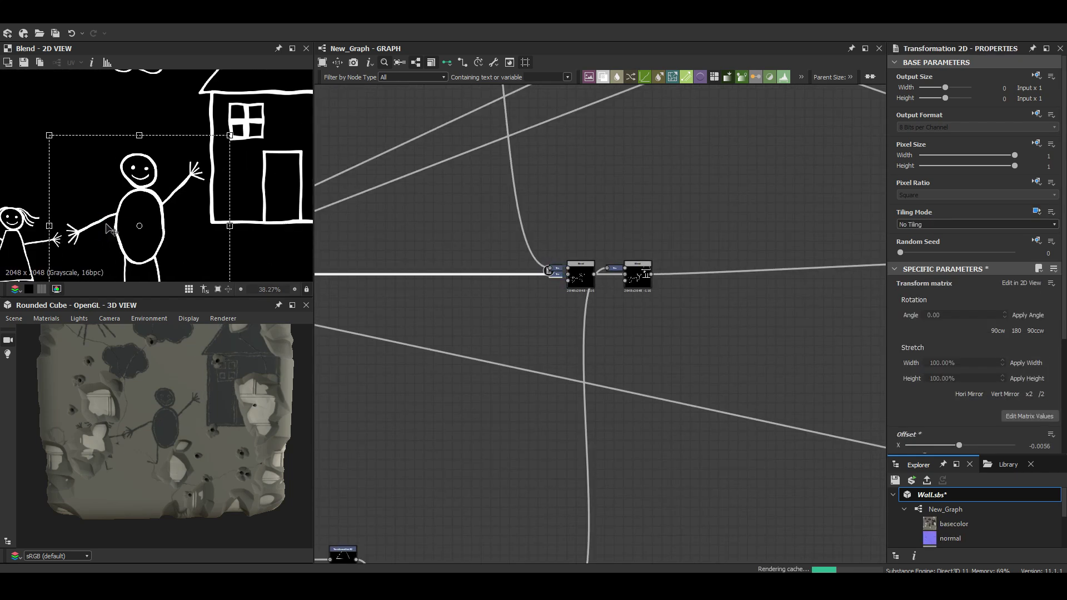
# Add a Fractal Sum Base-fed Slope Blur and a Tile Sampler Transformation 2D with Offset X shifted
pyautogui.moveTo(49, 256); pyautogui.dragTo(51, 256)
pyautogui.moveTo(106, 443); pyautogui.dragTo(281, 399)
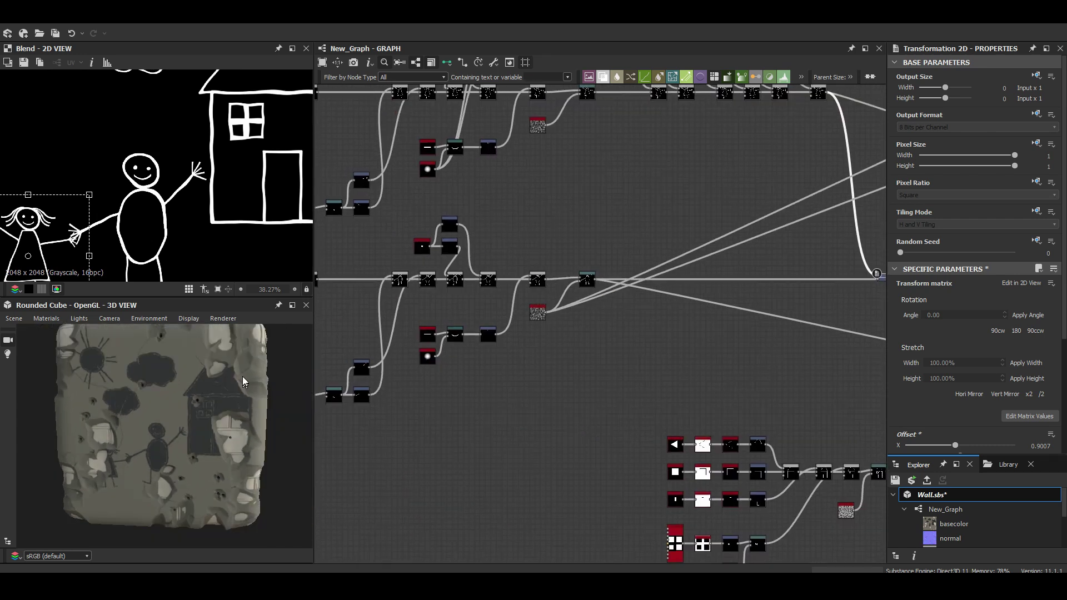
pyautogui.click(556, 424)
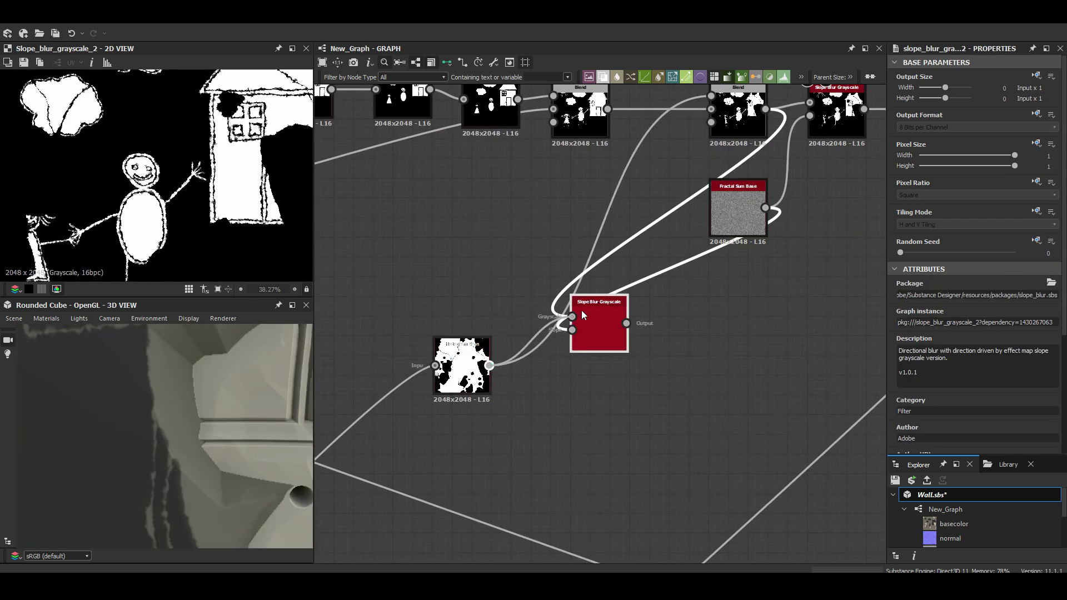
pyautogui.moveTo(489, 365); pyautogui.dragTo(572, 320)
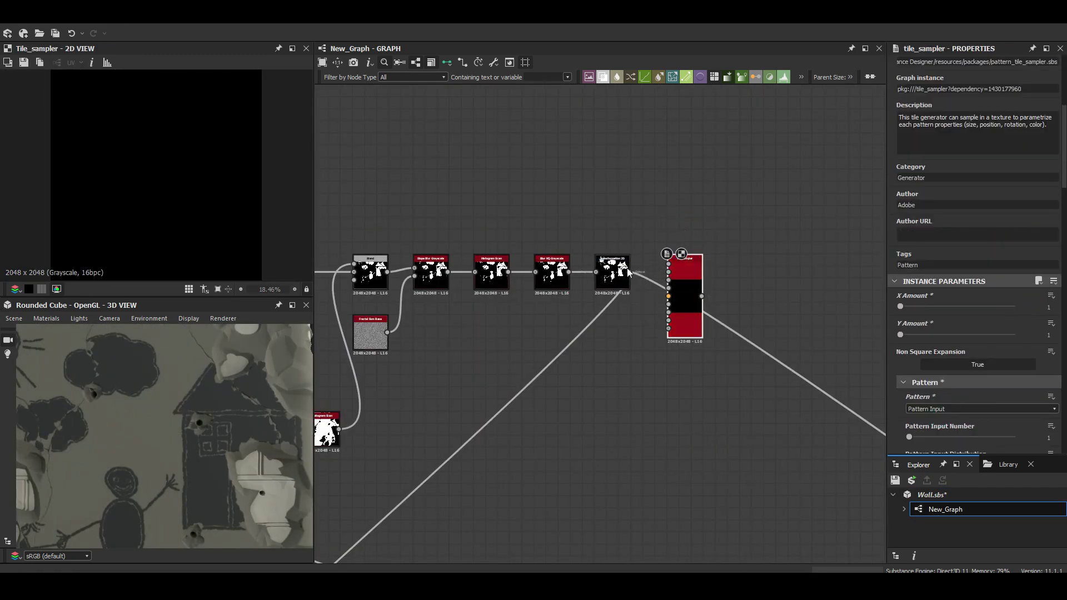
pyautogui.hotkey('ctrl', 't')
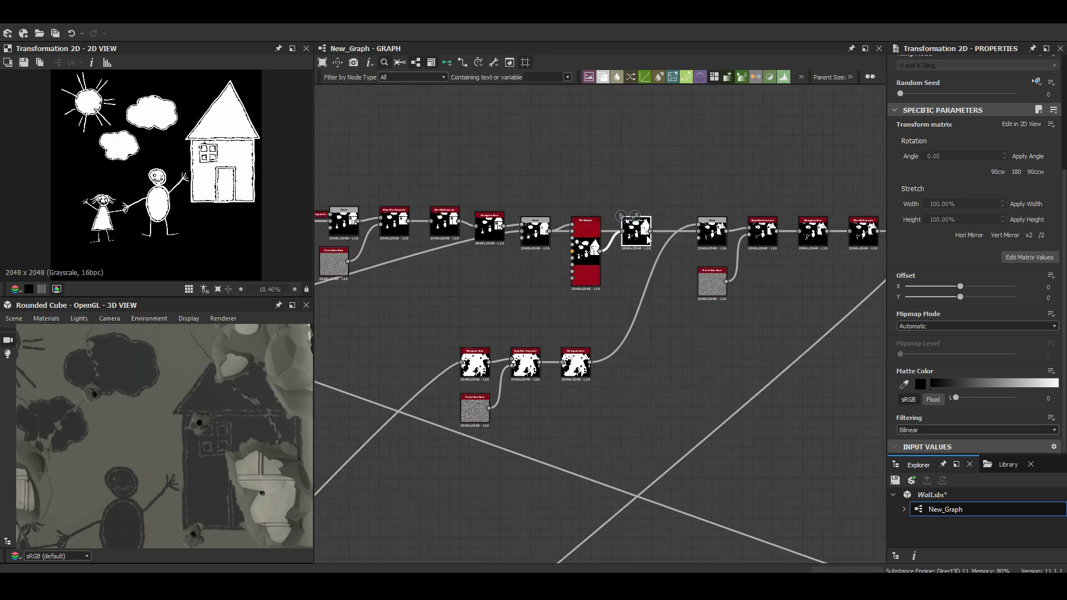
pyautogui.moveTo(186, 251); pyautogui.dragTo(205, 252)
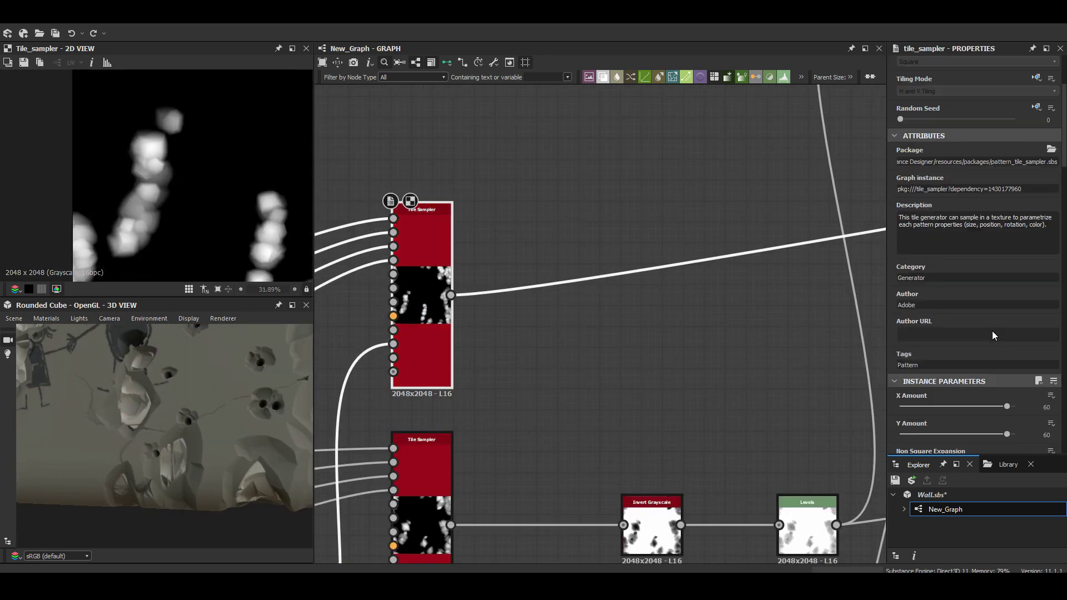
# Adjust Fractal Sum Base Min and Max Level so the slope-blurred chip edges break up
pyautogui.scroll(-10, 968, 356)
pyautogui.moveTo(953, 351); pyautogui.dragTo(964, 351)
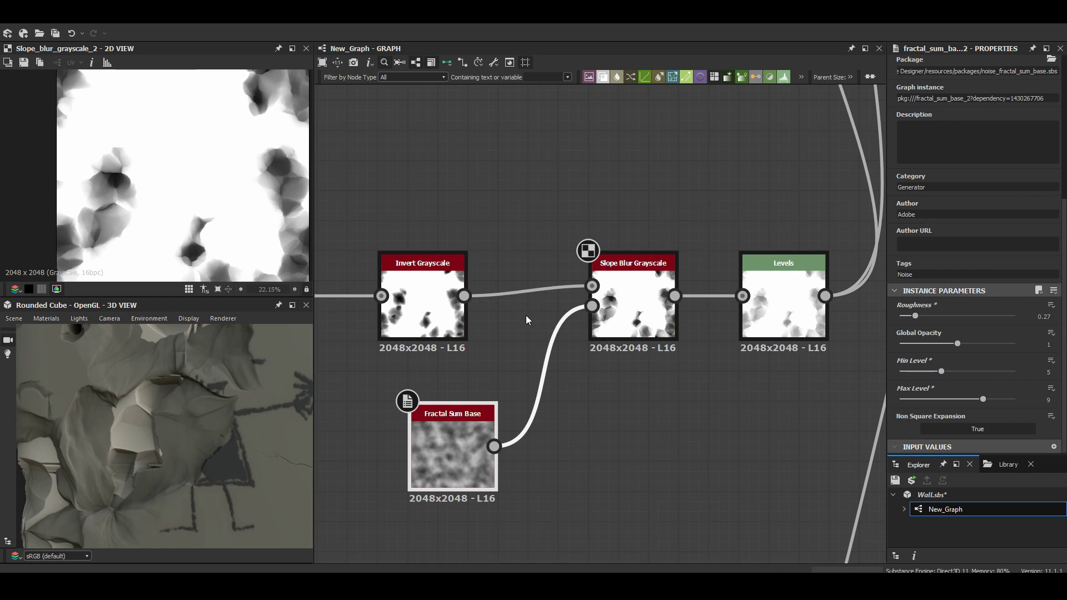
pyautogui.moveTo(941, 428); pyautogui.dragTo(952, 429)
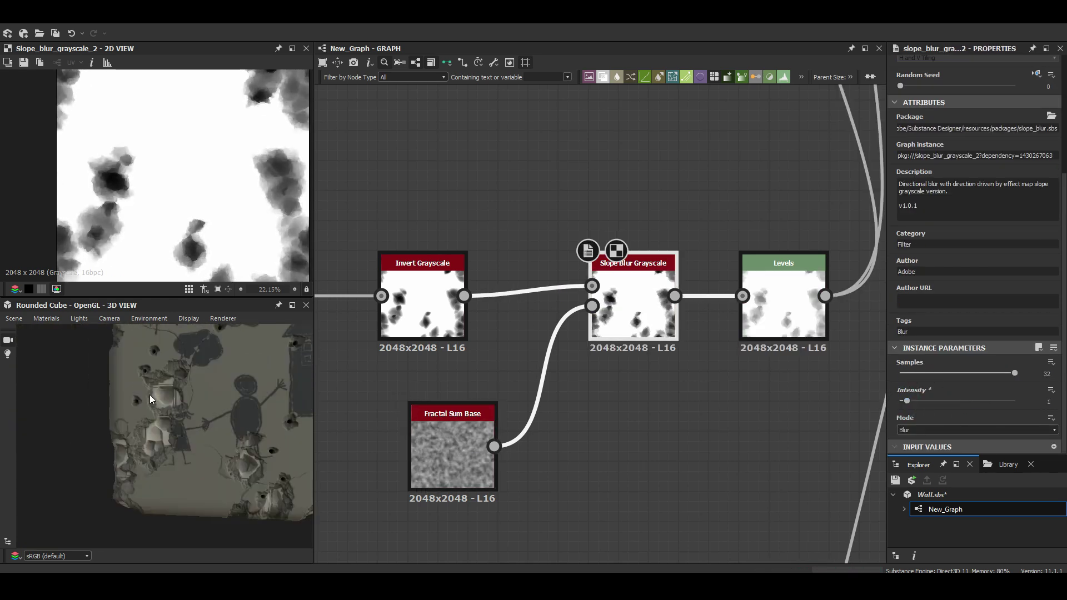
pyautogui.scroll(-2, 932, 372)
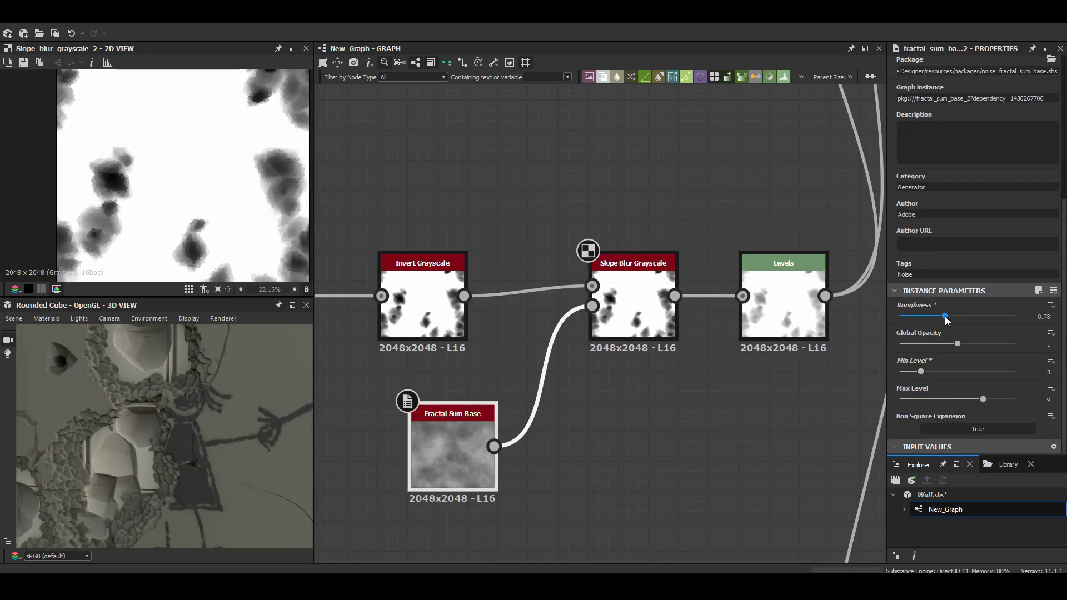
pyautogui.moveTo(931, 372); pyautogui.dragTo(929, 372)
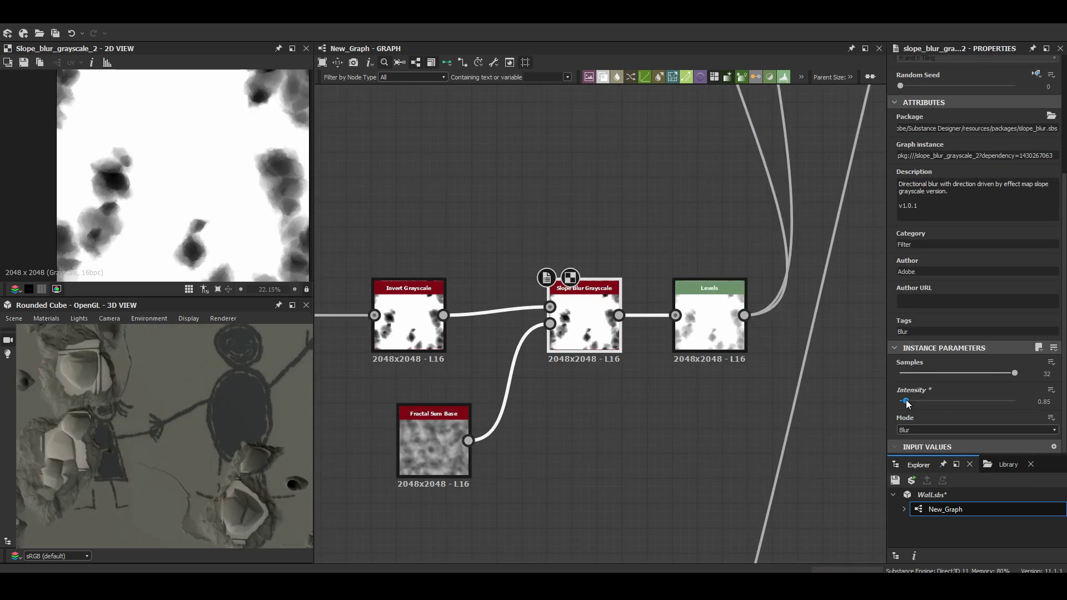
pyautogui.moveTo(905, 402); pyautogui.dragTo(900, 401)
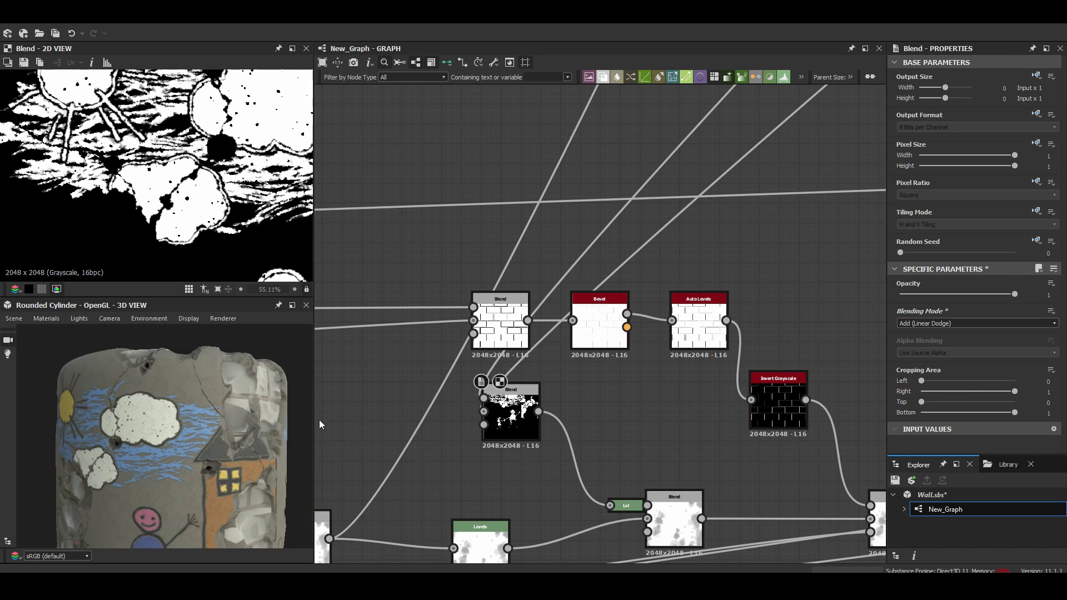
# Try Fractal Sum Base Min Level 6 for finer chip-edge noise, then undo it
pyautogui.scroll(-3, 581, 320)
pyautogui.scroll(-3, 581, 320)
pyautogui.scroll(-3, 581, 319)
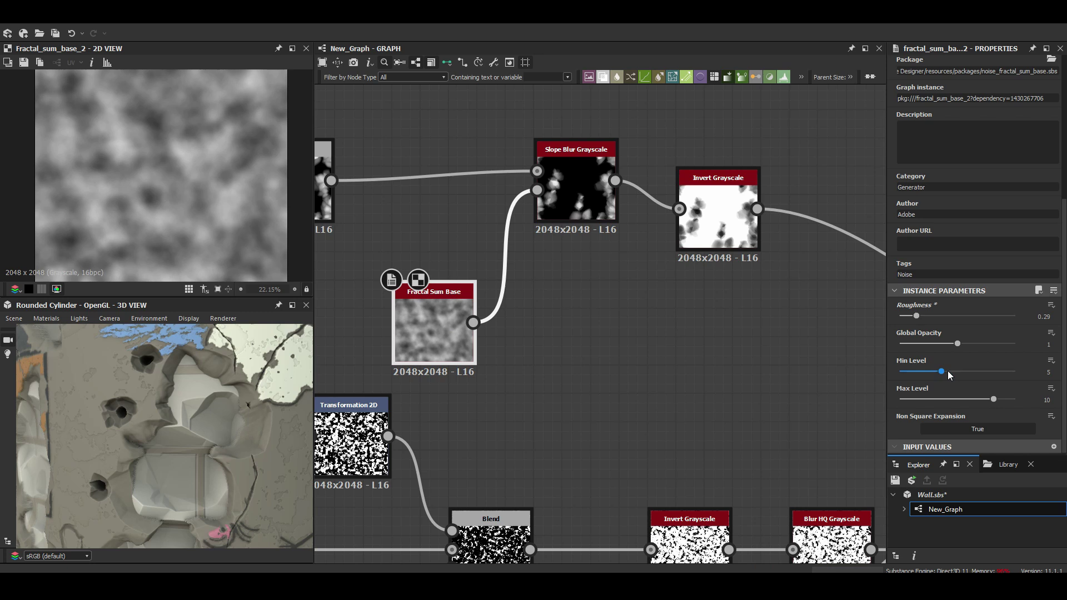
pyautogui.moveTo(949, 376); pyautogui.dragTo(960, 375)
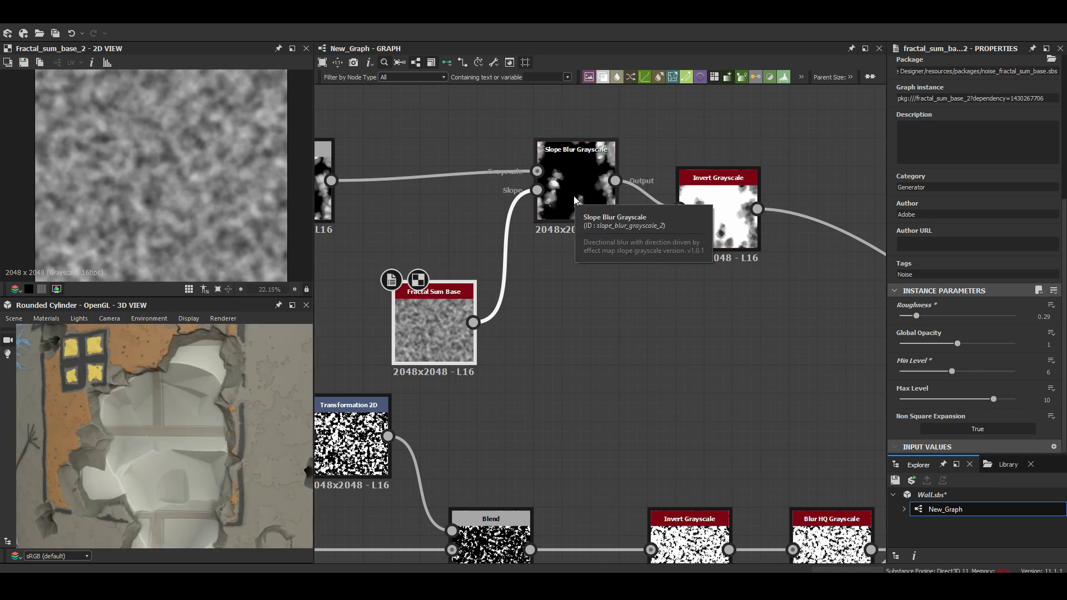
pyautogui.hotkey('ctrl', 'z')
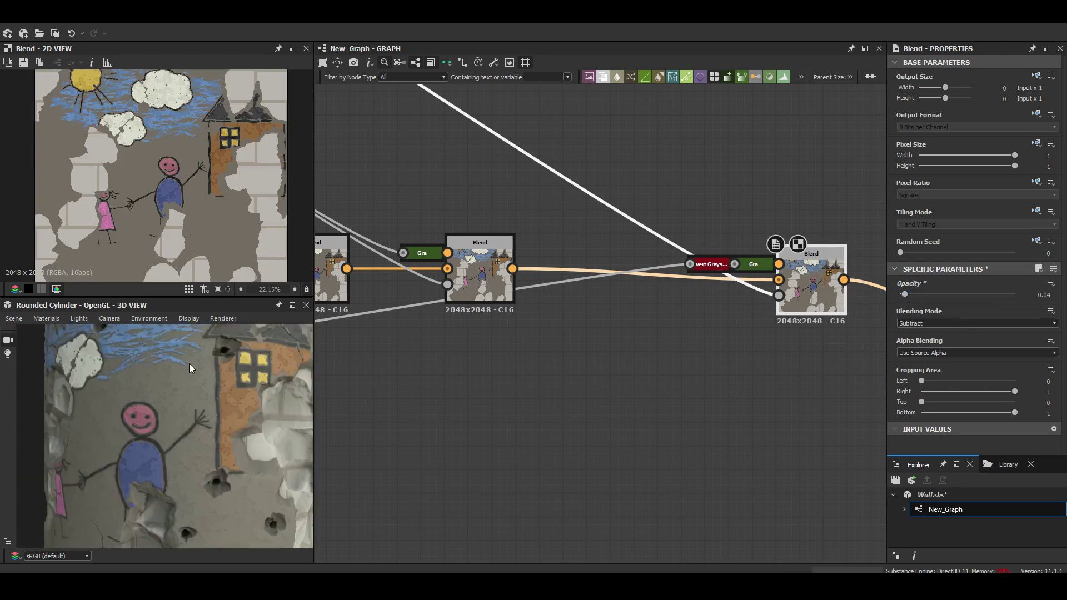
# Set the grime Blend to Subtract mode with opacity lowered to about 0.04
pyautogui.click(901, 324)
pyautogui.click(945, 379)
pyautogui.moveTo(909, 294); pyautogui.dragTo(906, 296)
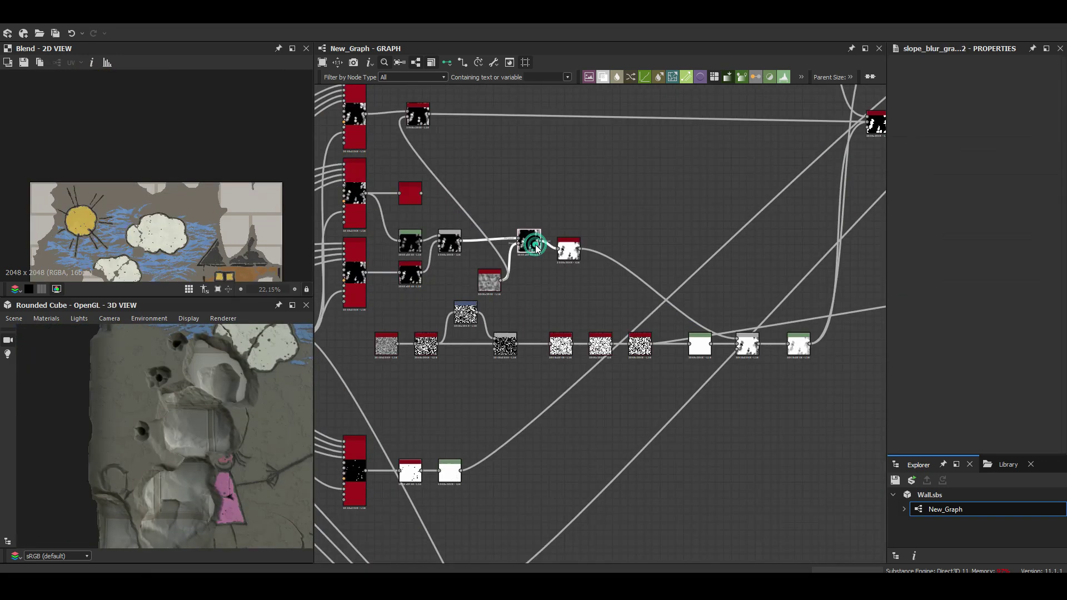
pyautogui.scroll(2, 782, 286)
pyautogui.scroll(2, 781, 287)
pyautogui.scroll(2, 782, 287)
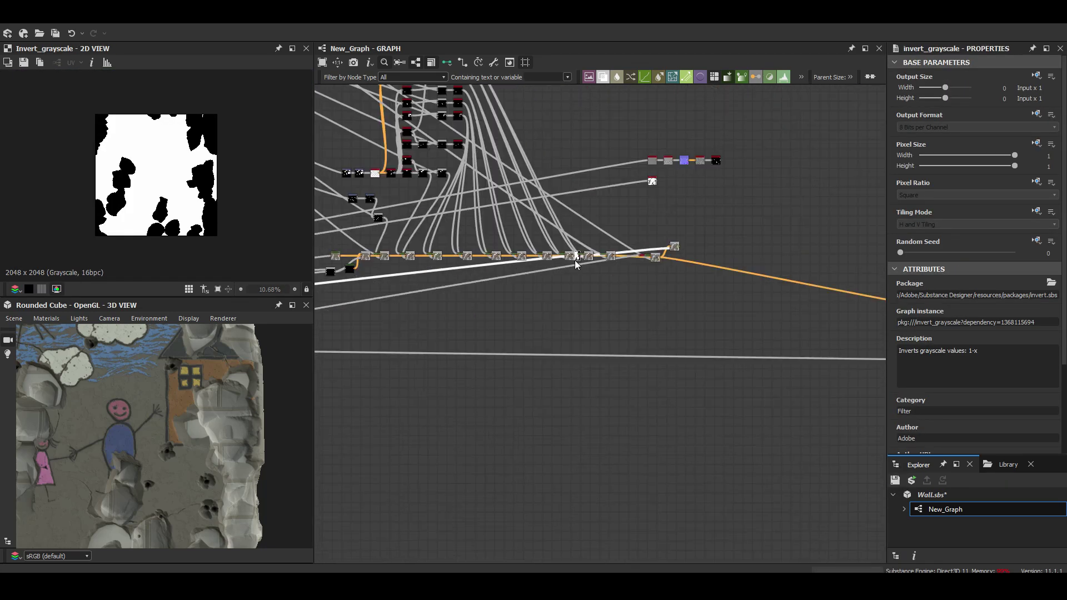
pyautogui.click(902, 347)
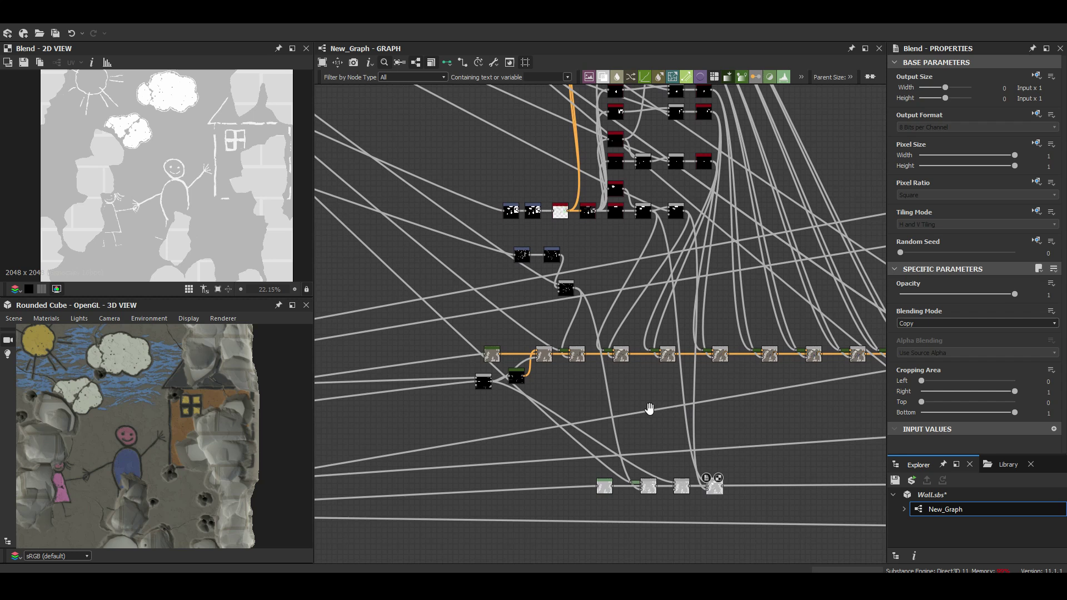
# Select the lower-chain Levels and final Blend, then relink and undo the Blend's long input
pyautogui.scroll(4, 704, 426)
pyautogui.click(645, 475)
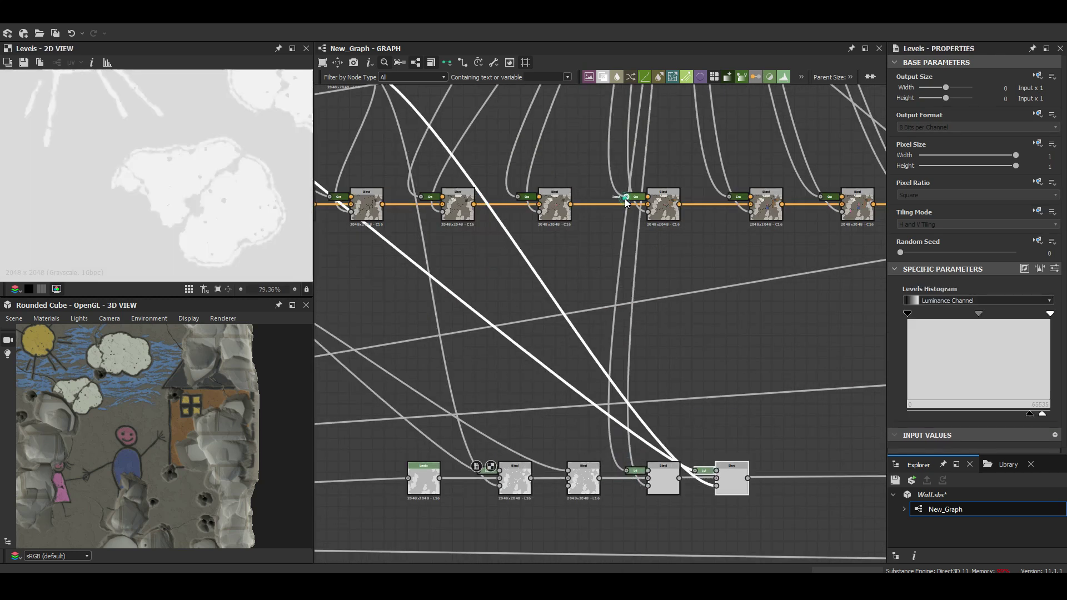
pyautogui.click(653, 491)
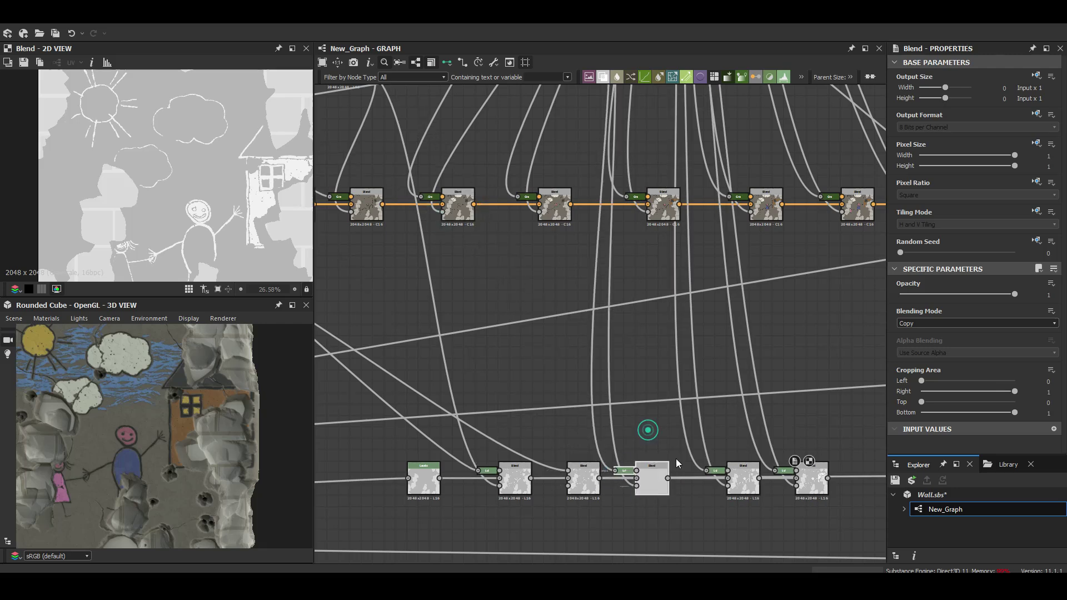
pyautogui.hotkey('ctrl', 'z')
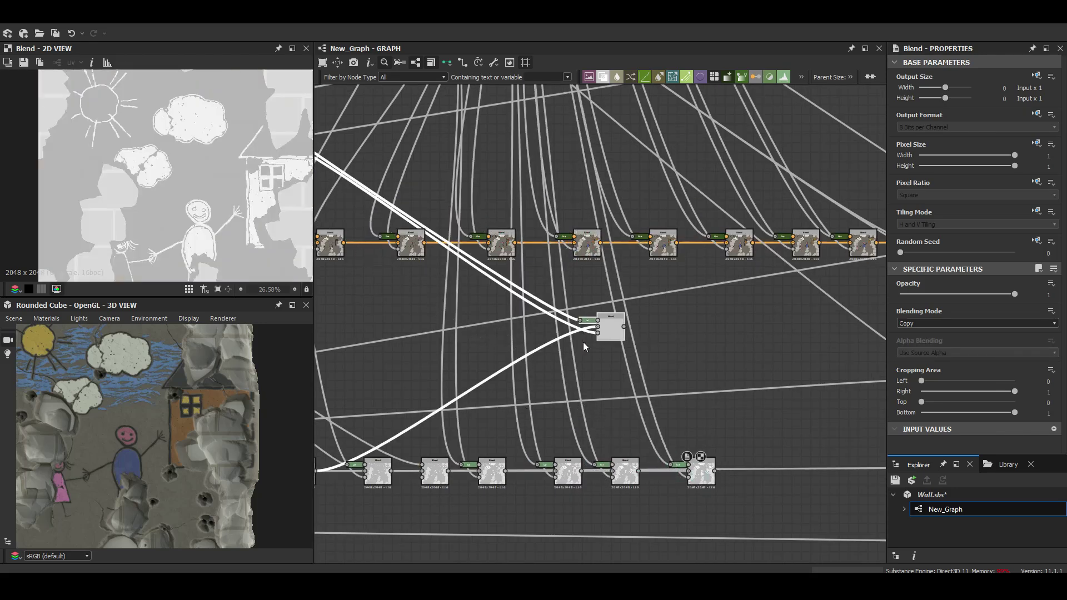
pyautogui.hotkey('ctrl', 'z')
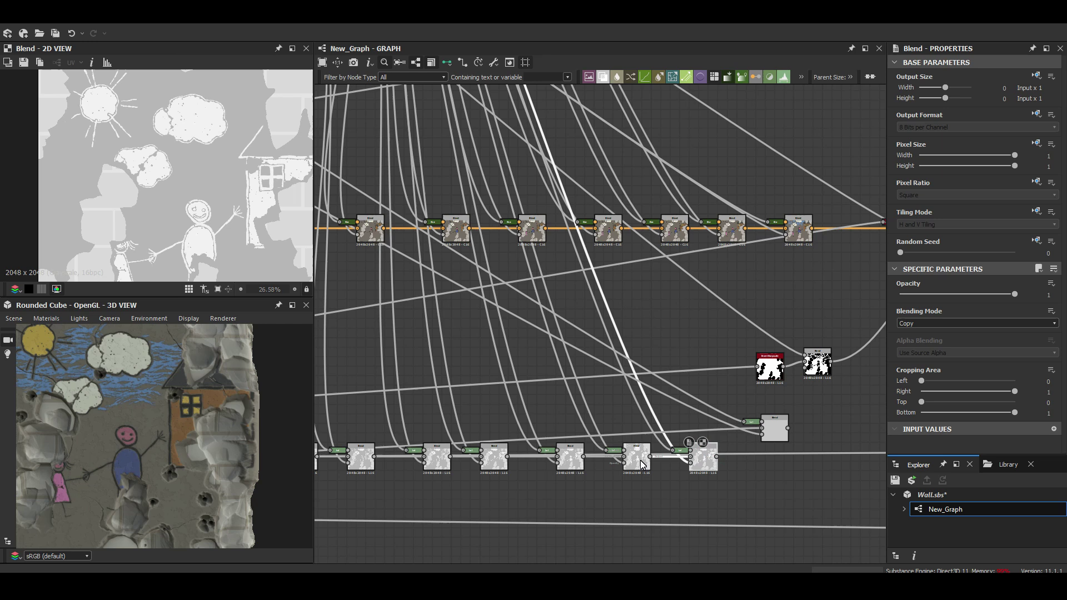
# Undo and redo the recent graph edits, then drop the loose Blend into the lower chain
pyautogui.hotkey('ctrl', 'z')
pyautogui.hotkey('ctrl', 'z')
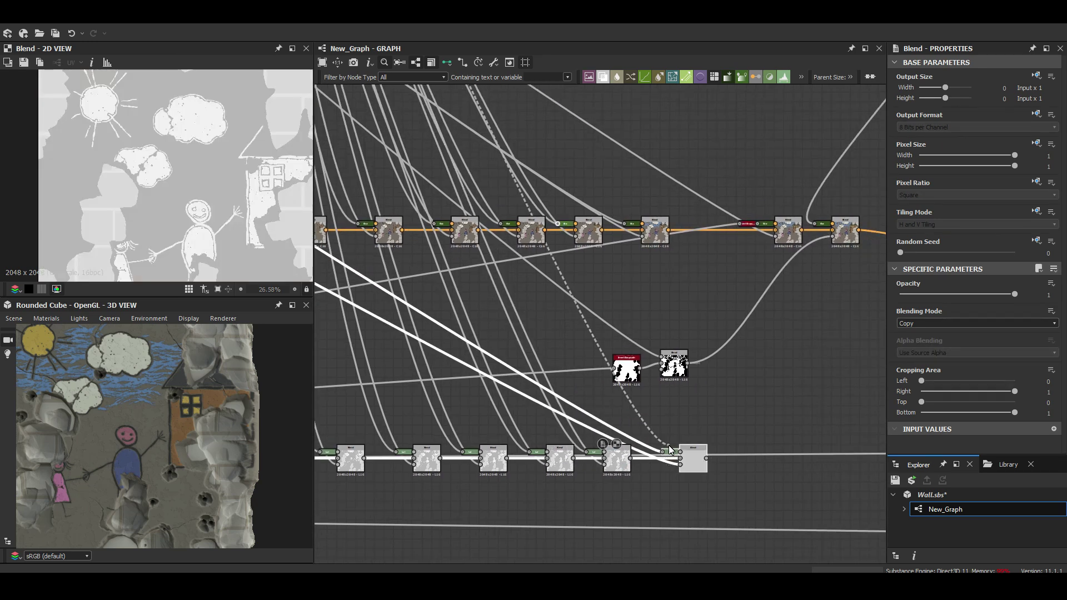
pyautogui.hotkey('ctrl', 'z')
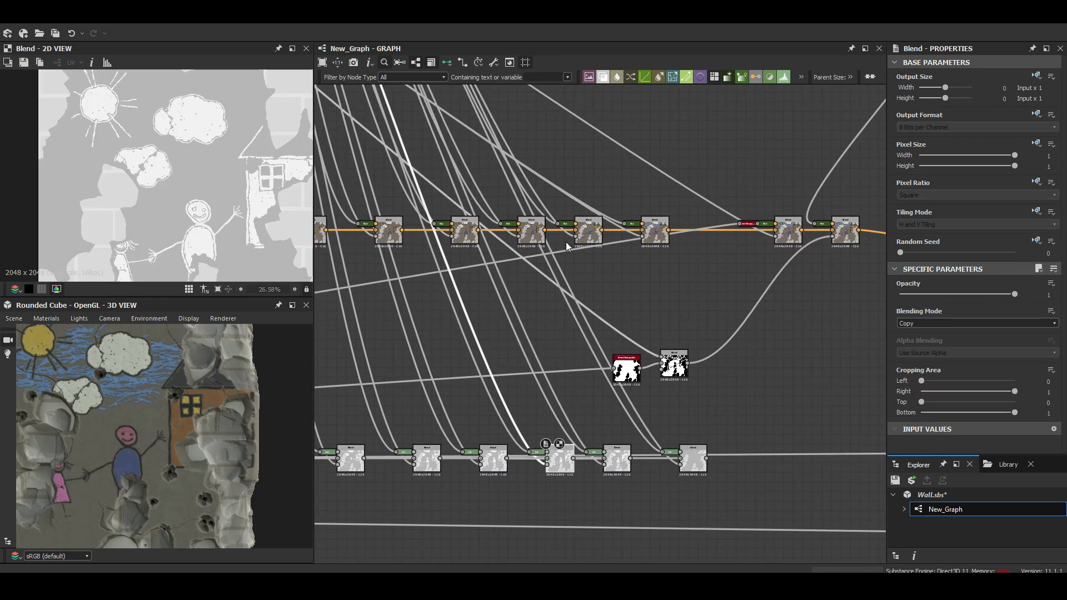
pyautogui.hotkey('ctrl', 'z')
pyautogui.hotkey('ctrl', 'z')
pyautogui.hotkey('ctrl', 'z')
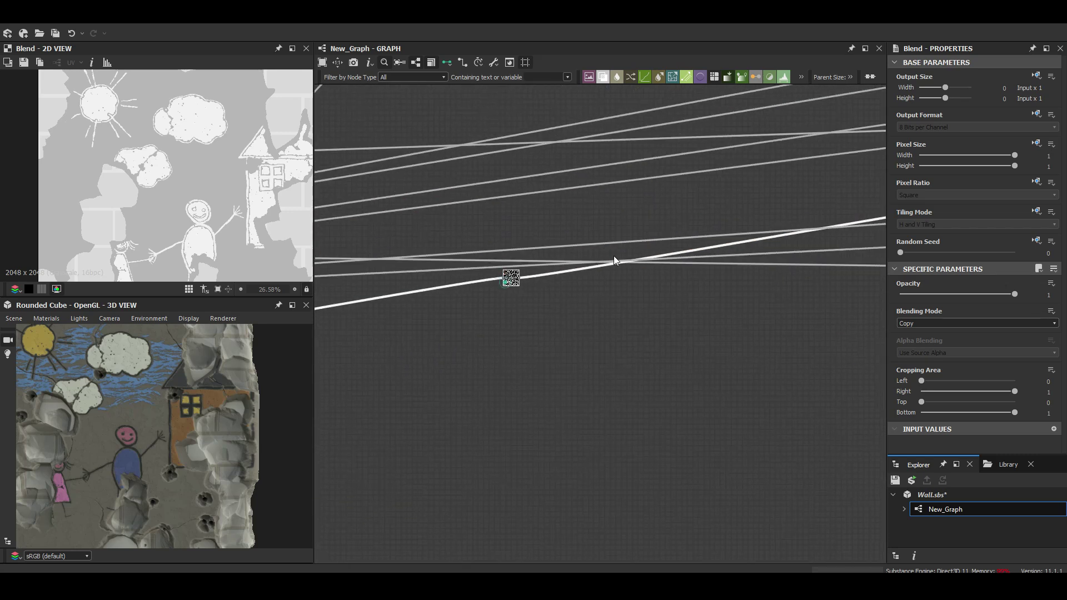
pyautogui.hotkey('ctrl', 'z')
pyautogui.hotkey('ctrl', 'z')
pyautogui.hotkey('ctrl', 'z')
pyautogui.hotkey('ctrl', 'z')
pyautogui.hotkey('ctrl', 'z')
pyautogui.hotkey('ctrl', 'y')
pyautogui.hotkey('ctrl', 'y')
pyautogui.hotkey('ctrl', 'y')
pyautogui.hotkey('ctrl', 'y')
pyautogui.hotkey('ctrl', 'y')
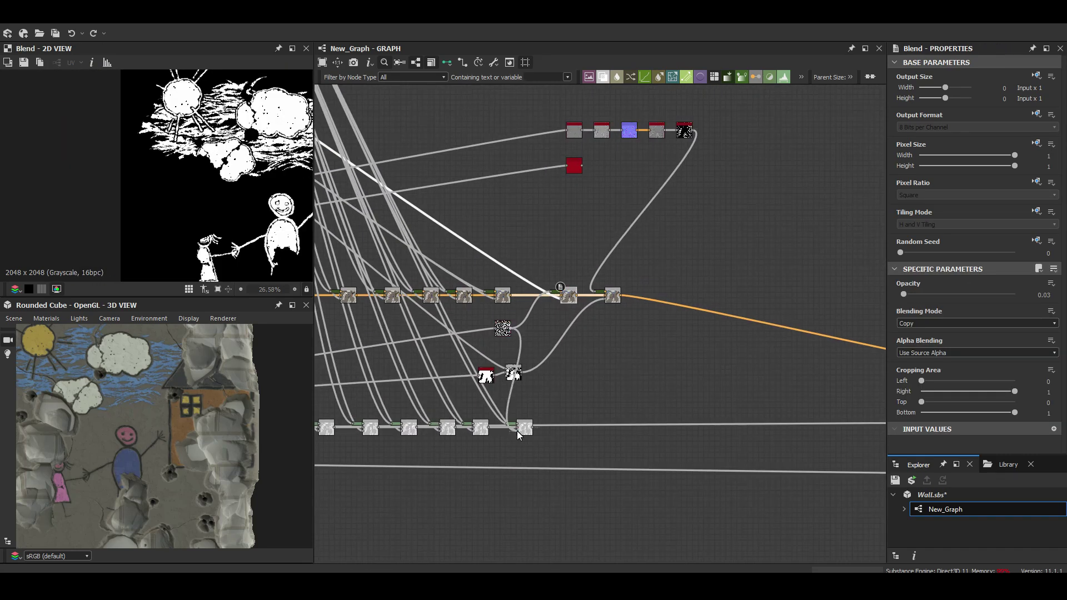
pyautogui.hotkey('ctrl', 'y')
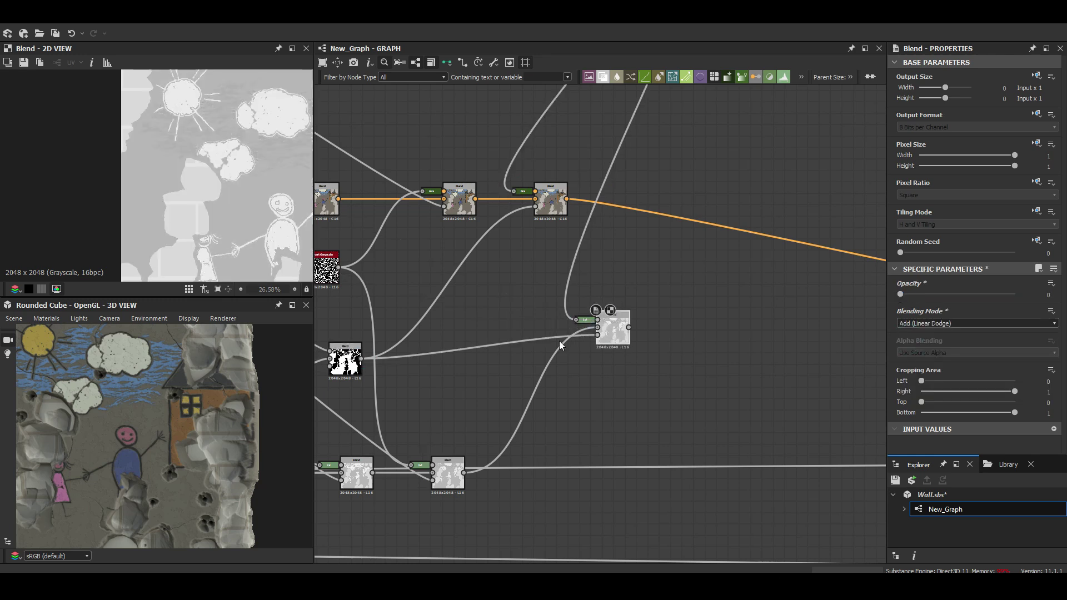
pyautogui.moveTo(614, 332); pyautogui.dragTo(591, 484)
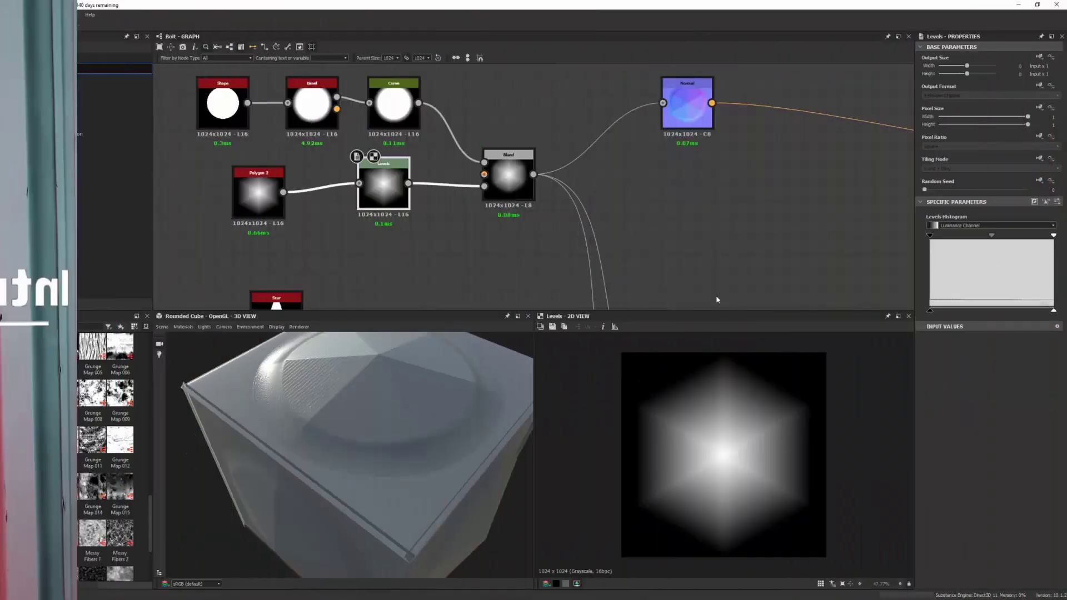
pyautogui.moveTo(1053, 235); pyautogui.dragTo(1009, 235)
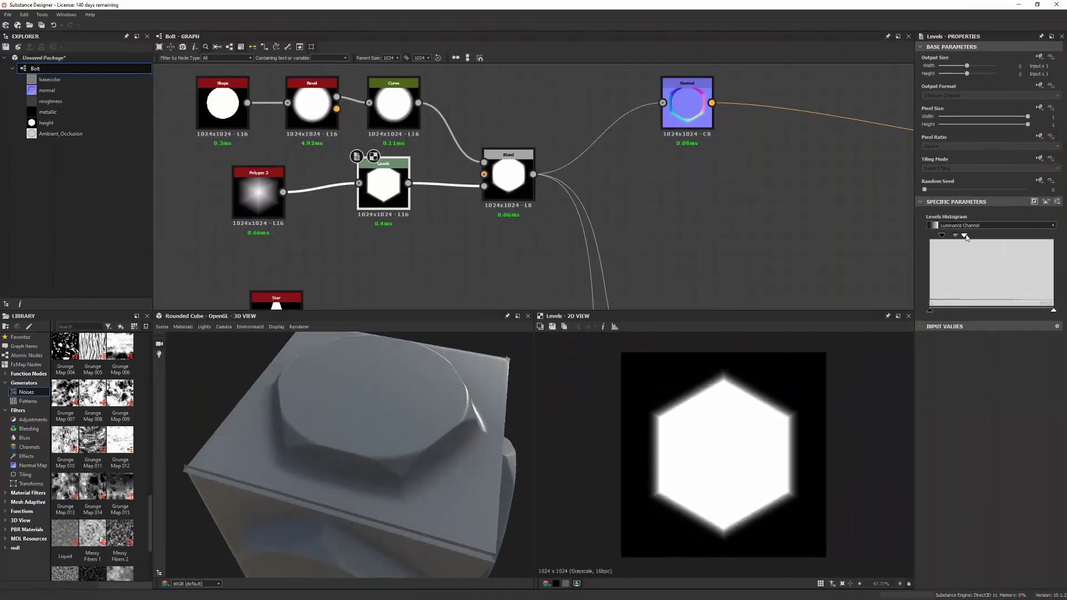
pyautogui.moveTo(417, 436); pyautogui.dragTo(472, 439)
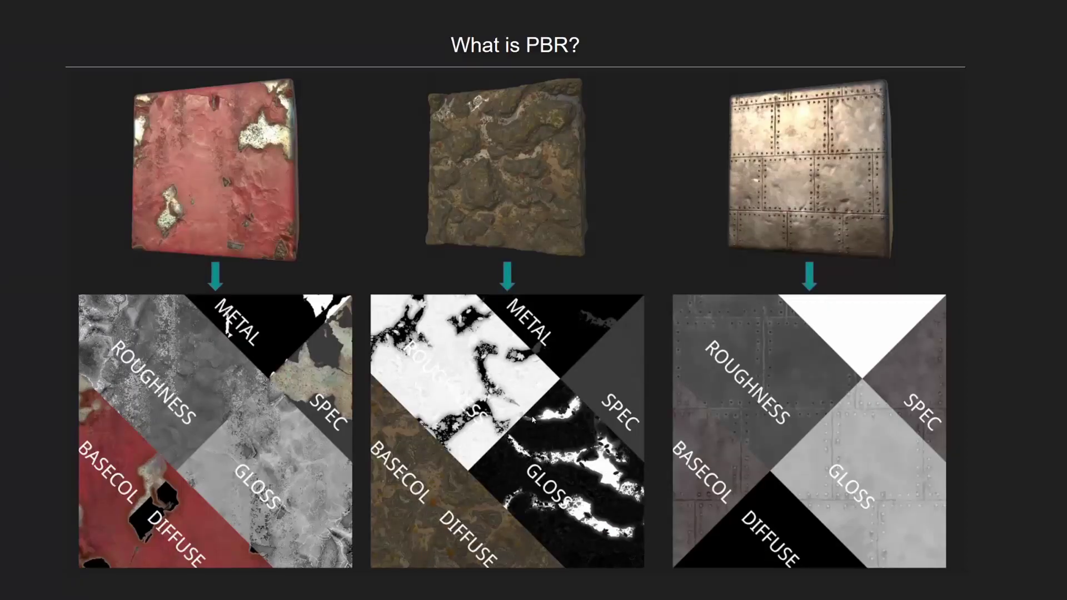
pyautogui.press('Right')
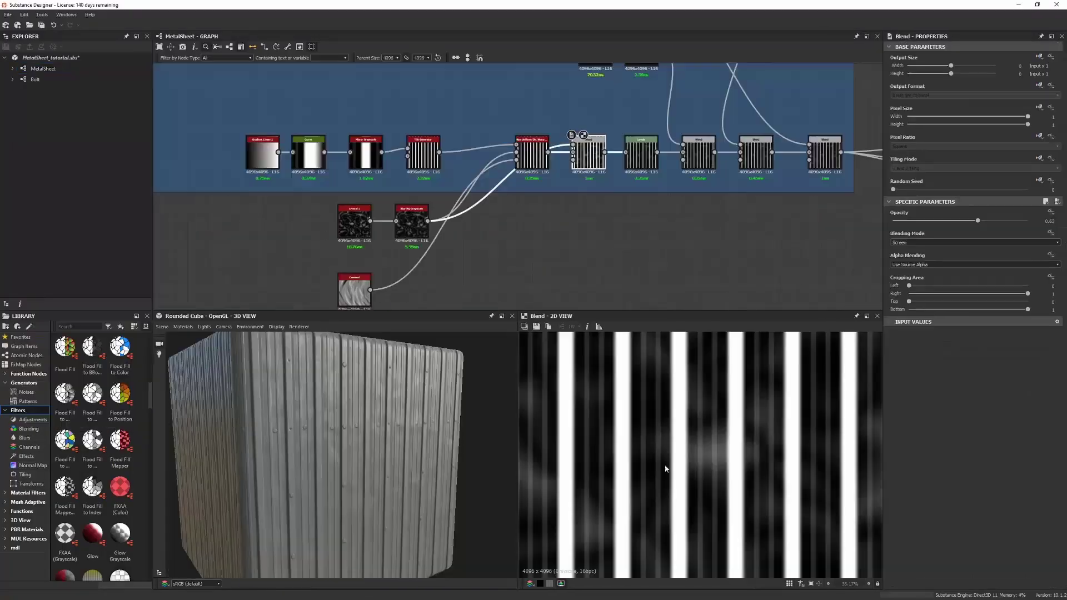
pyautogui.scroll(-5, 235, 409)
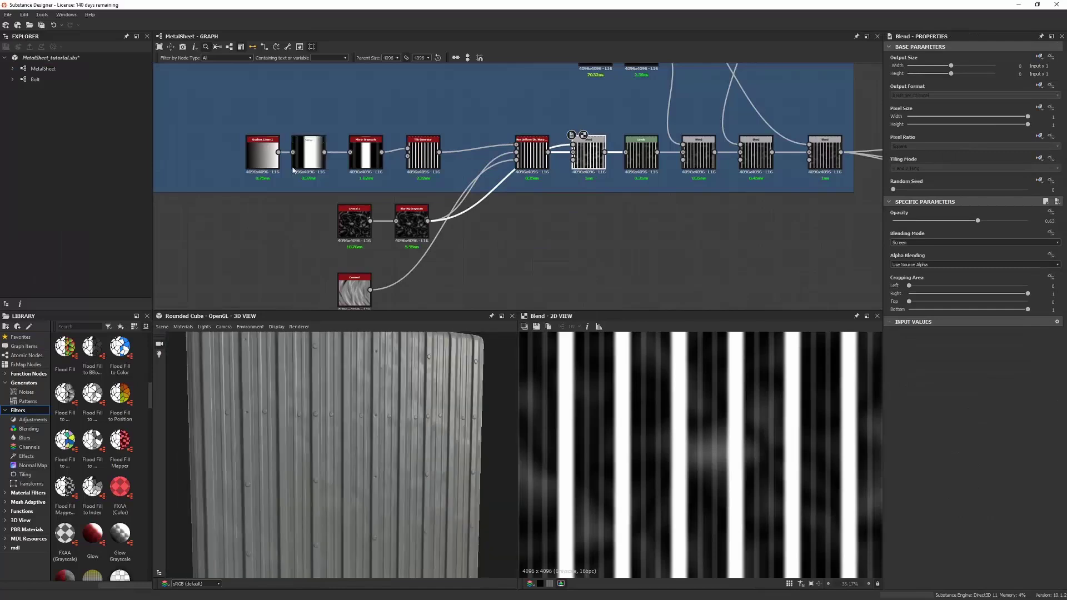